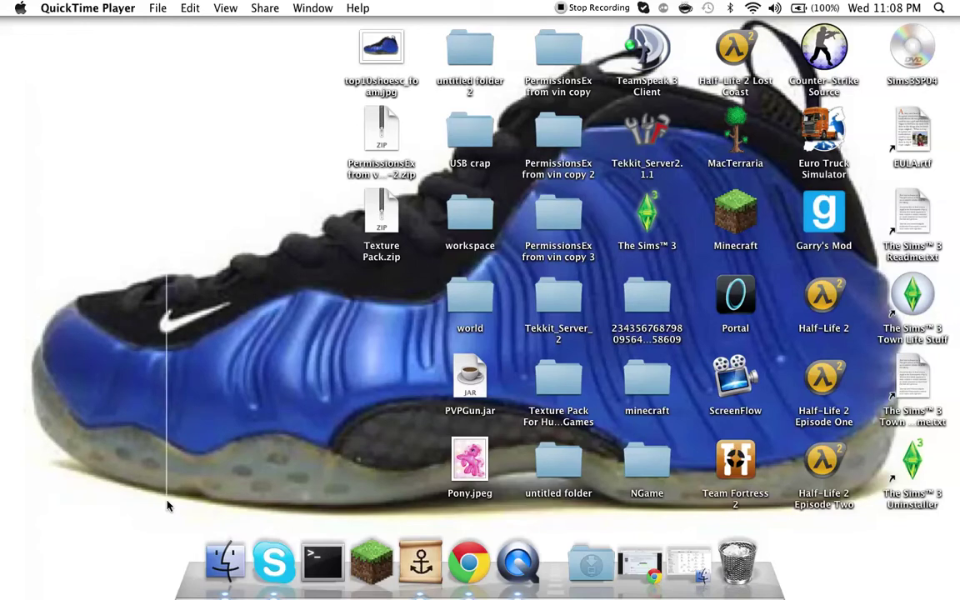
# - Open the desktop's untitled folder of server files and scroll through its 18 items
pyautogui.click(235, 210)
pyautogui.moveTo(213, 191); pyautogui.dragTo(310, 426)
pyautogui.moveTo(163, 453)
pyautogui.mouseDown()
pyautogui.moveTo(279, 352)
pyautogui.moveTo(305, 349)
pyautogui.mouseUp()
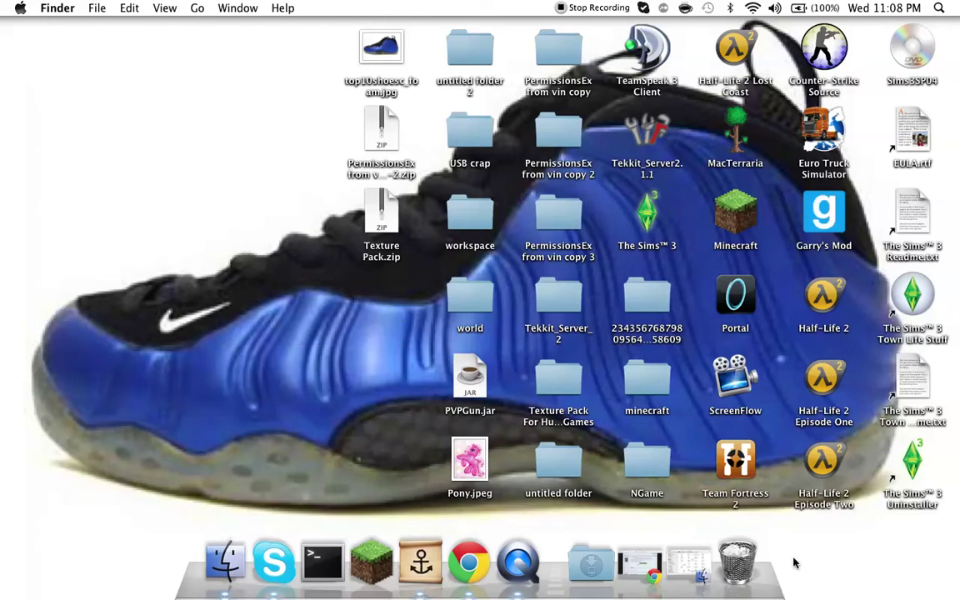
pyautogui.doubleClick(535, 472)
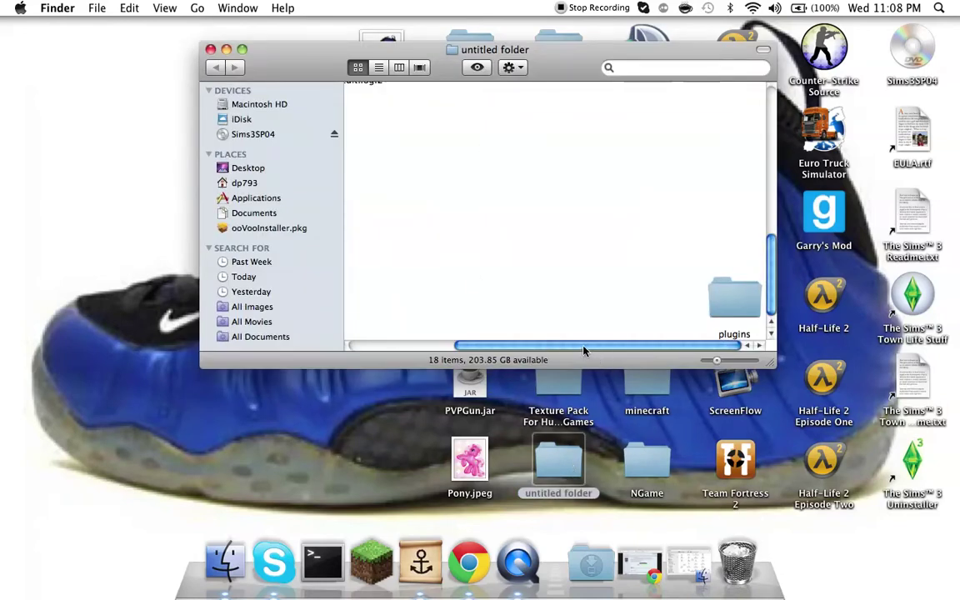
pyautogui.moveTo(584, 348); pyautogui.dragTo(373, 346)
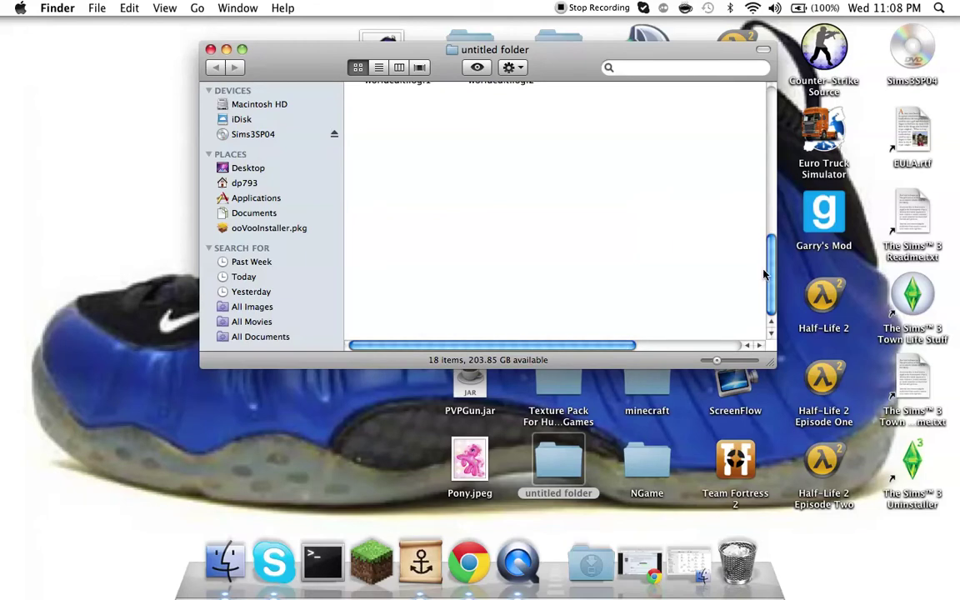
pyautogui.moveTo(772, 275); pyautogui.dragTo(783, 171)
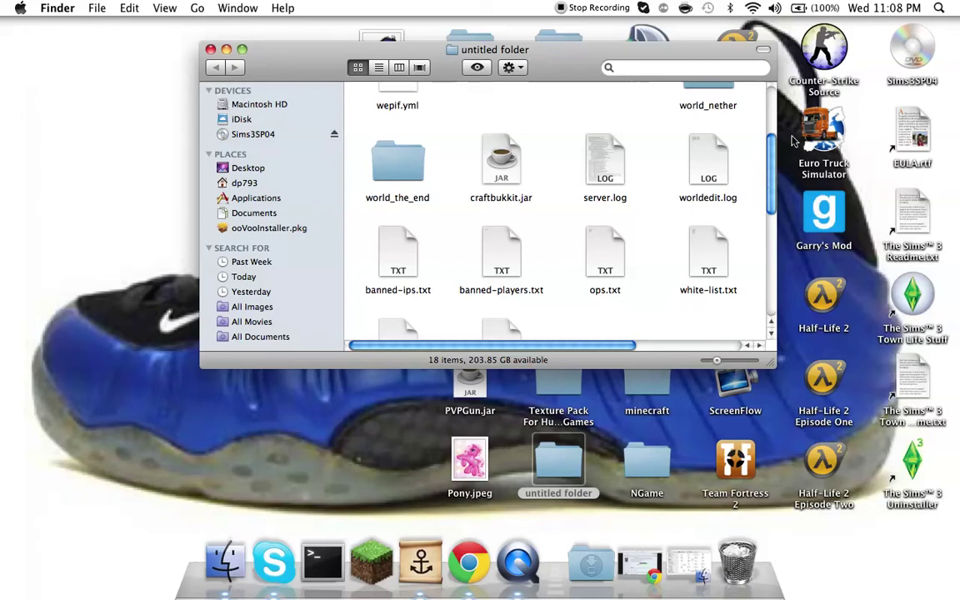
pyautogui.moveTo(773, 140); pyautogui.dragTo(783, 39)
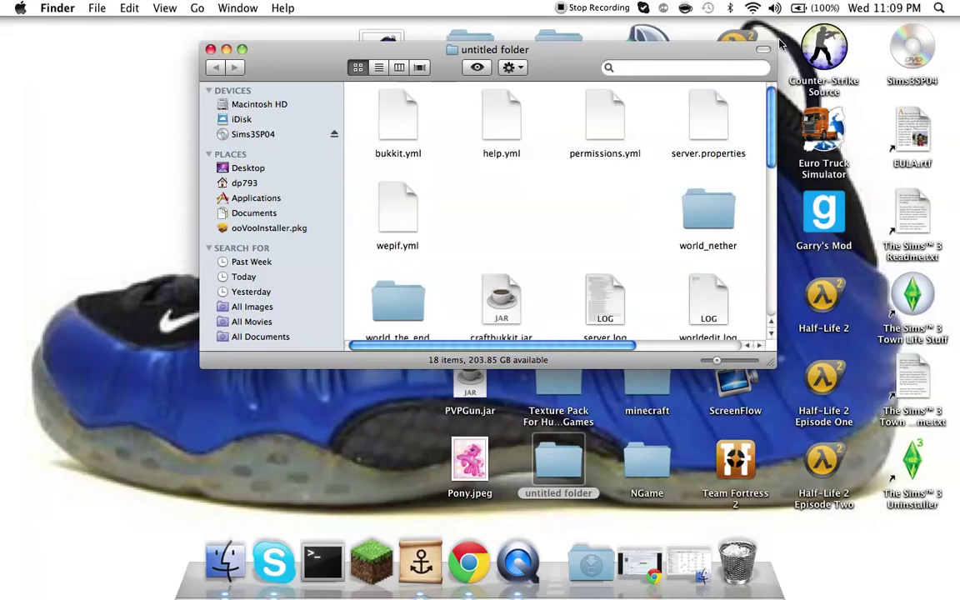
pyautogui.moveTo(772, 150)
pyautogui.mouseDown()
pyautogui.moveTo(773, 235)
pyautogui.moveTo(772, 171)
pyautogui.moveTo(762, 176)
pyautogui.mouseUp()
# - Move the folder window aside and jump the desktop selection by typing 'sp'
pyautogui.moveTo(572, 55)
pyautogui.mouseDown()
pyautogui.moveTo(309, 376)
pyautogui.moveTo(227, 318)
pyautogui.moveTo(194, 242)
pyautogui.moveTo(125, 248)
pyautogui.mouseUp()
pyautogui.click(392, 326)
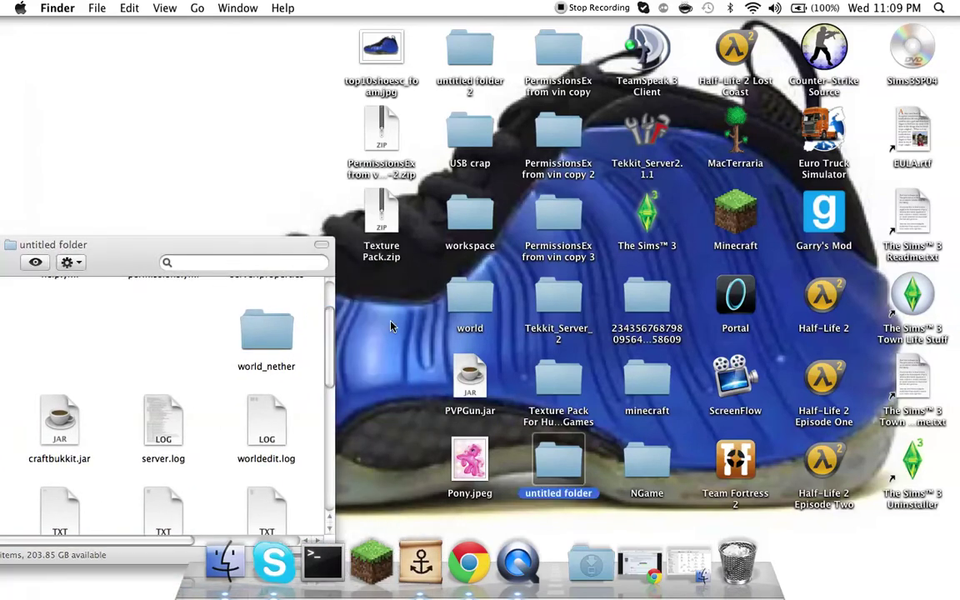
pyautogui.press('s')
pyautogui.press('p')
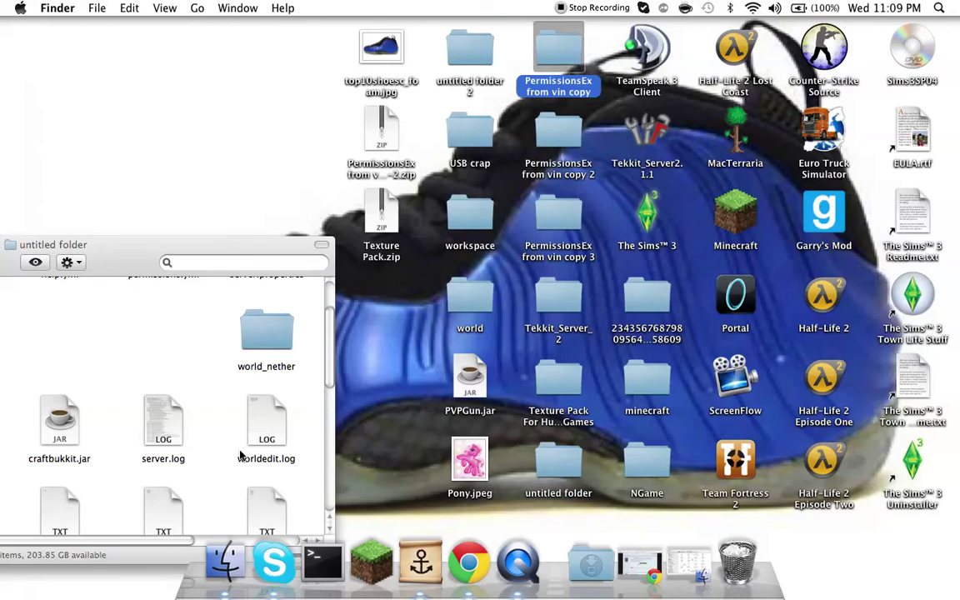
# - Try creating a new folder named 'plugins', then dismiss the name-already-taken alert
pyautogui.moveTo(121, 252)
pyautogui.mouseDown()
pyautogui.moveTo(409, 55)
pyautogui.moveTo(426, 57)
pyautogui.mouseUp()
pyautogui.rightClick(423, 133)
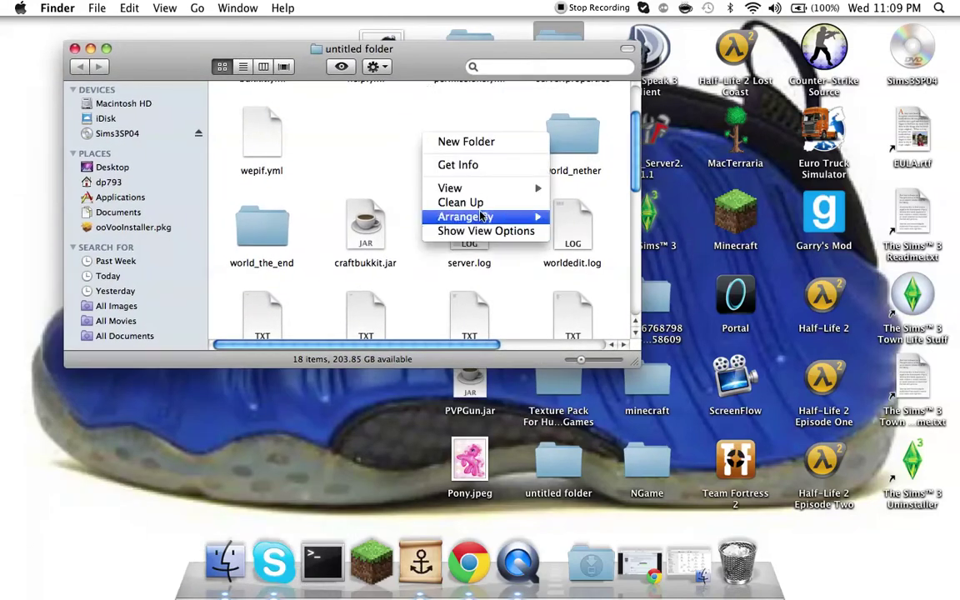
pyautogui.click(487, 145)
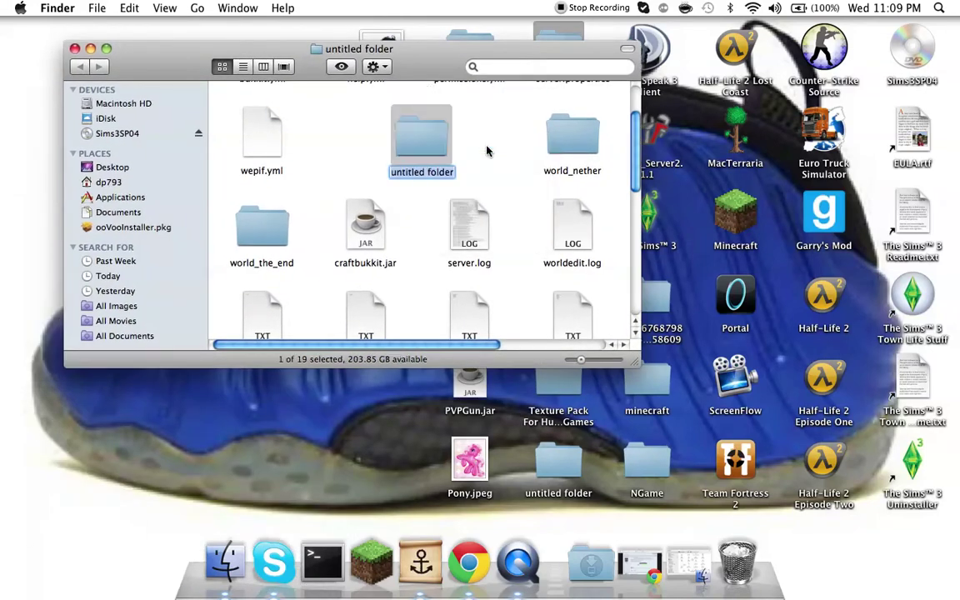
pyautogui.write('plugins')
pyautogui.press('Return')
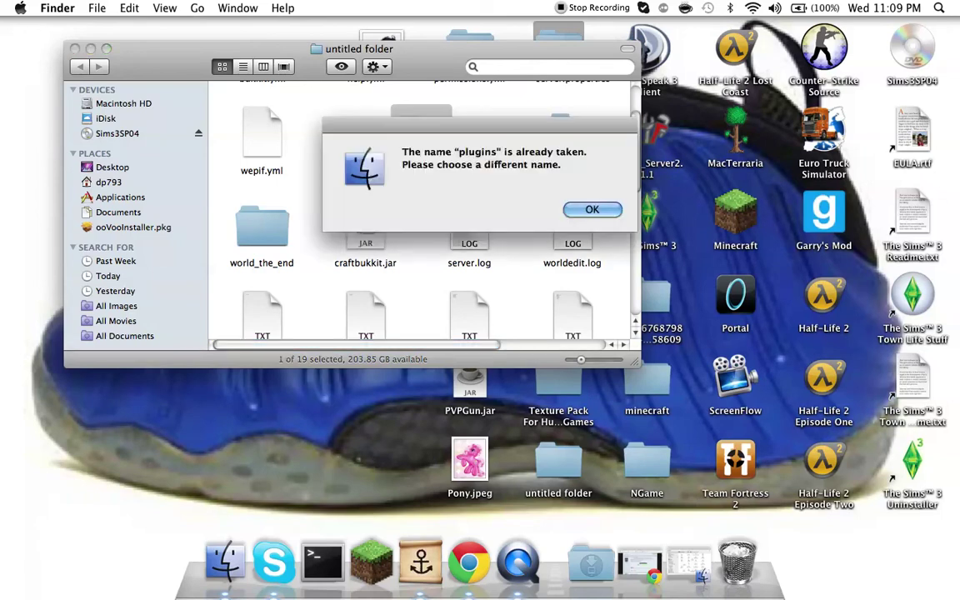
pyautogui.click(591, 211)
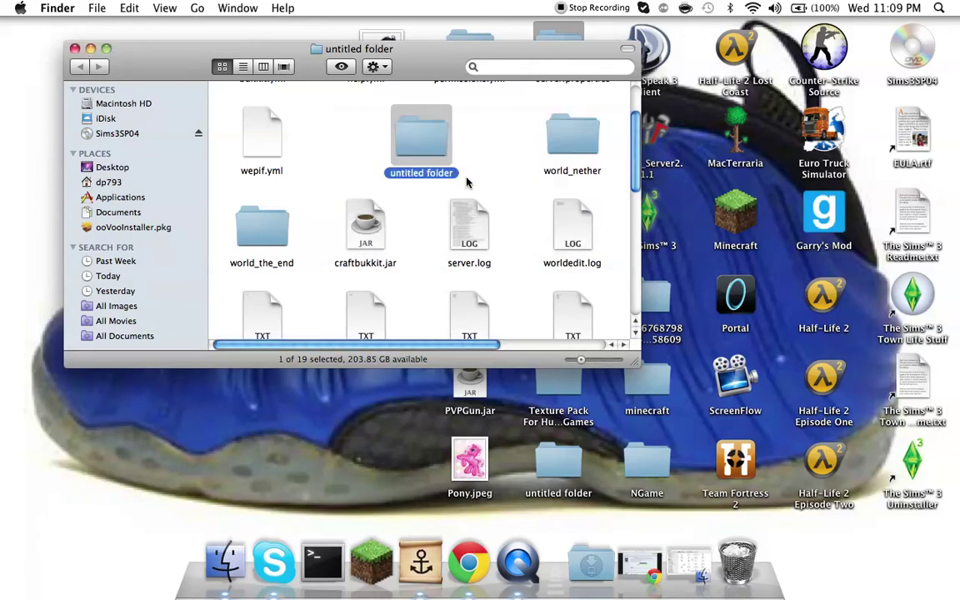
# - Arrange the server files' icons by name and scroll to locate the plugins folder
pyautogui.moveTo(450, 166)
pyautogui.mouseDown()
pyautogui.moveTo(627, 295)
pyautogui.moveTo(623, 357)
pyautogui.moveTo(700, 533)
pyautogui.moveTo(737, 558)
pyautogui.mouseUp()
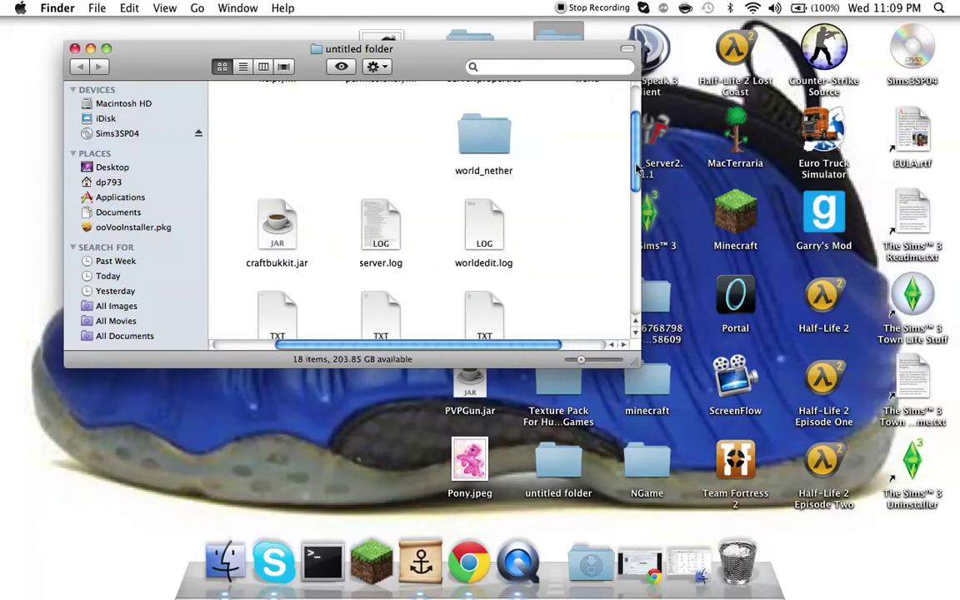
pyautogui.scroll(3, 633, 125)
pyautogui.scroll(-10, 645, 138)
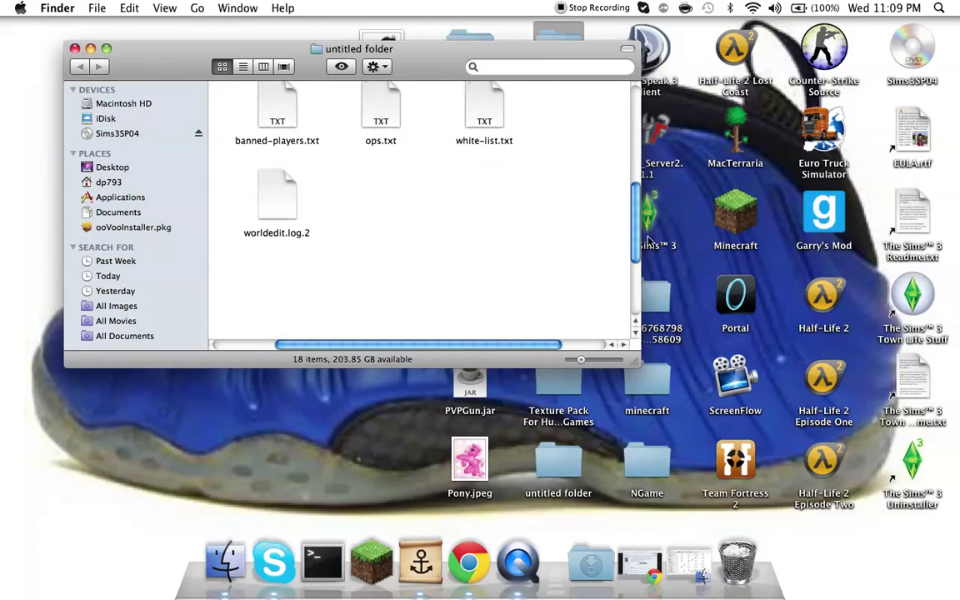
pyautogui.hscroll(-3, 548, 345)
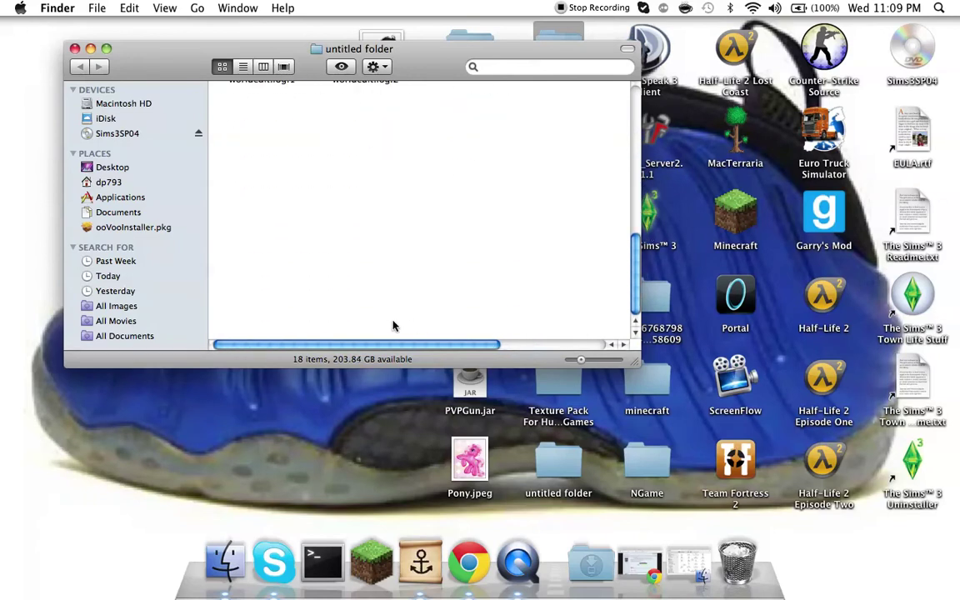
pyautogui.rightClick(408, 276)
pyautogui.moveTo(465, 359)
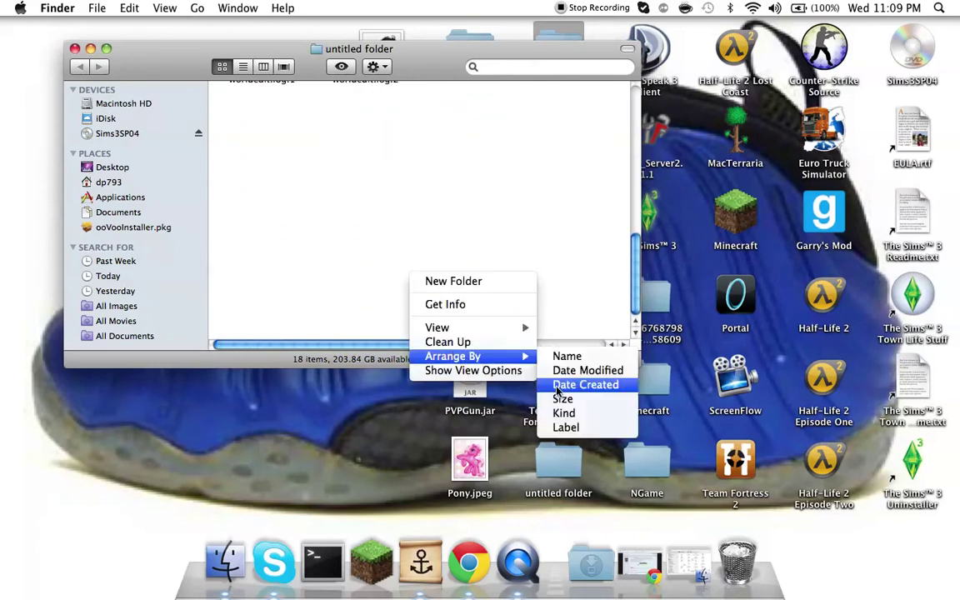
pyautogui.click(567, 356)
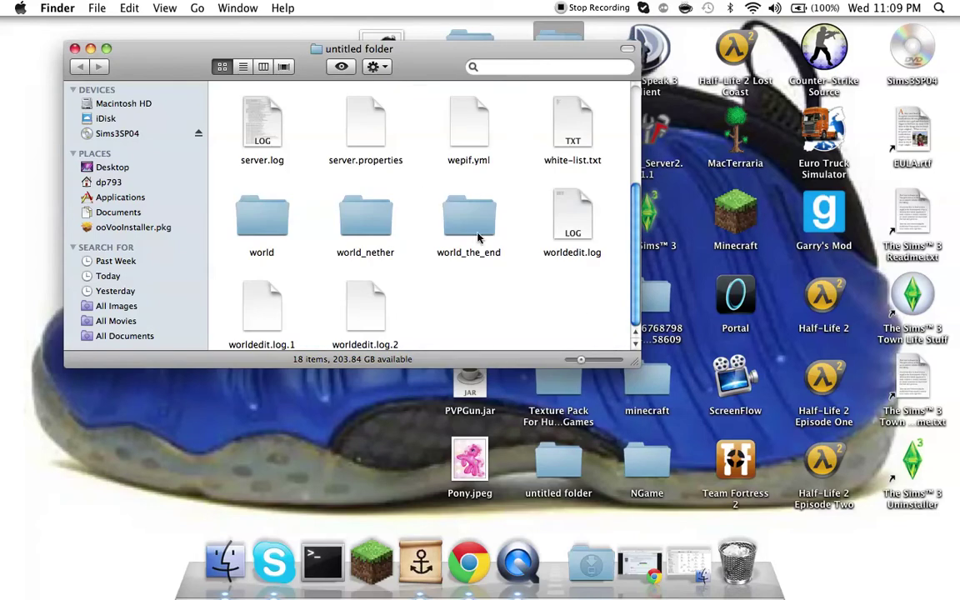
pyautogui.scroll(1, 635, 290)
pyautogui.scroll(5, 635, 290)
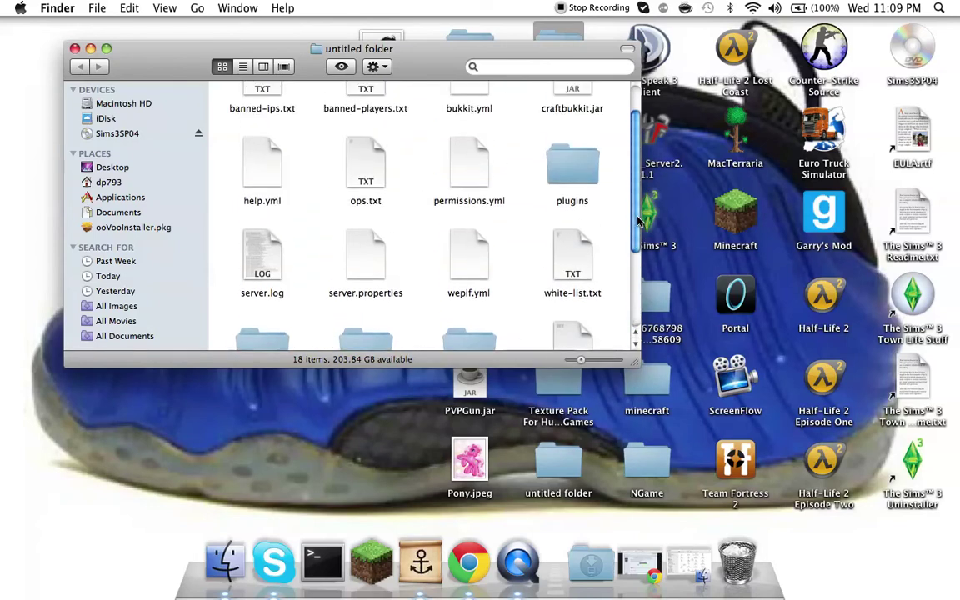
# - Open the plugins folder, arrange its items by kind, and select the Essentials folder
pyautogui.doubleClick(583, 205)
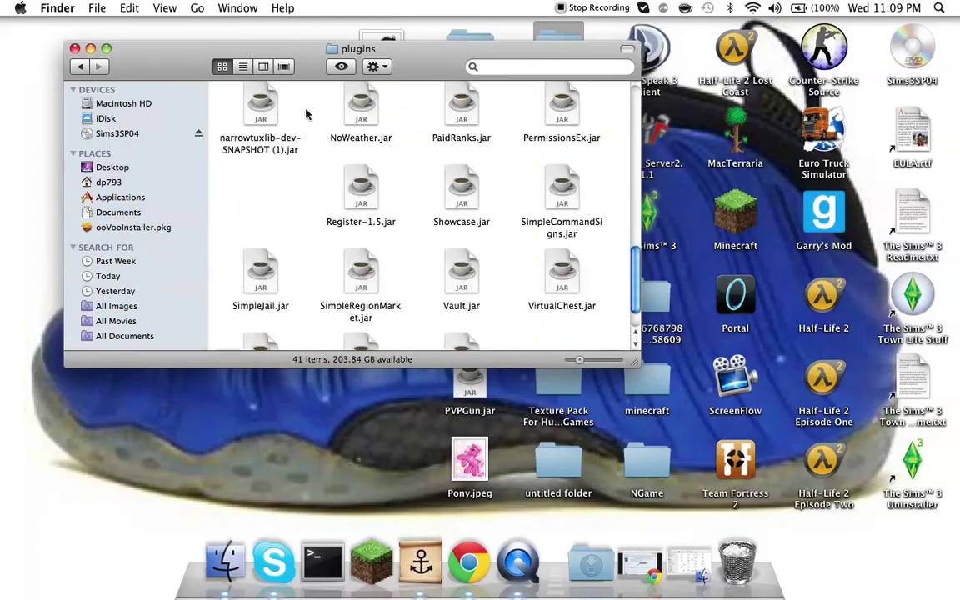
pyautogui.moveTo(272, 206)
pyautogui.mouseDown()
pyautogui.moveTo(300, 207)
pyautogui.moveTo(414, 144)
pyautogui.moveTo(249, 287)
pyautogui.moveTo(304, 285)
pyautogui.moveTo(242, 209)
pyautogui.moveTo(257, 224)
pyautogui.mouseUp()
pyautogui.rightClick(259, 220)
pyautogui.moveTo(333, 302)
pyautogui.click(413, 359)
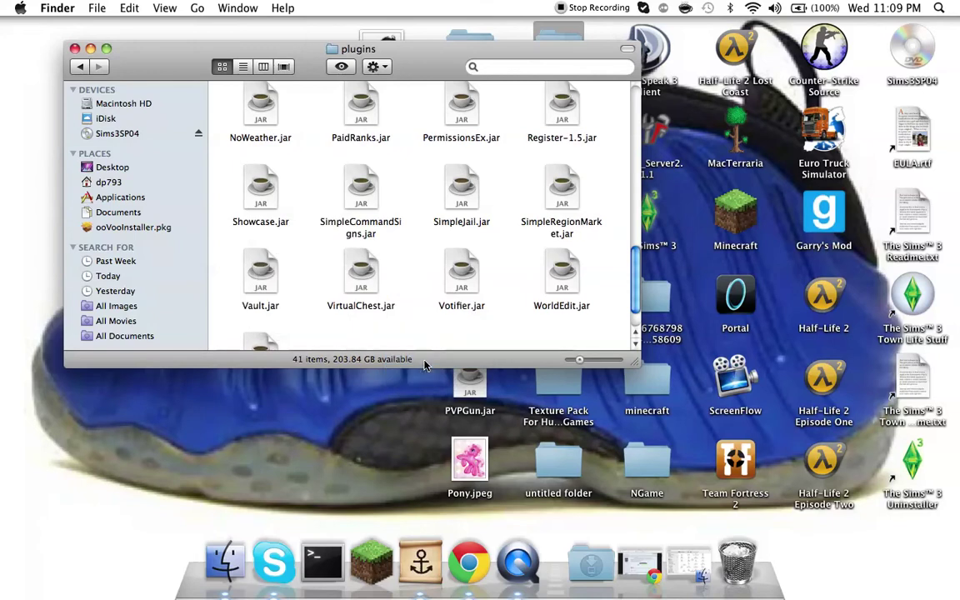
pyautogui.press('Up')
pyautogui.press('Up')
pyautogui.press('Up')
pyautogui.press('Right')
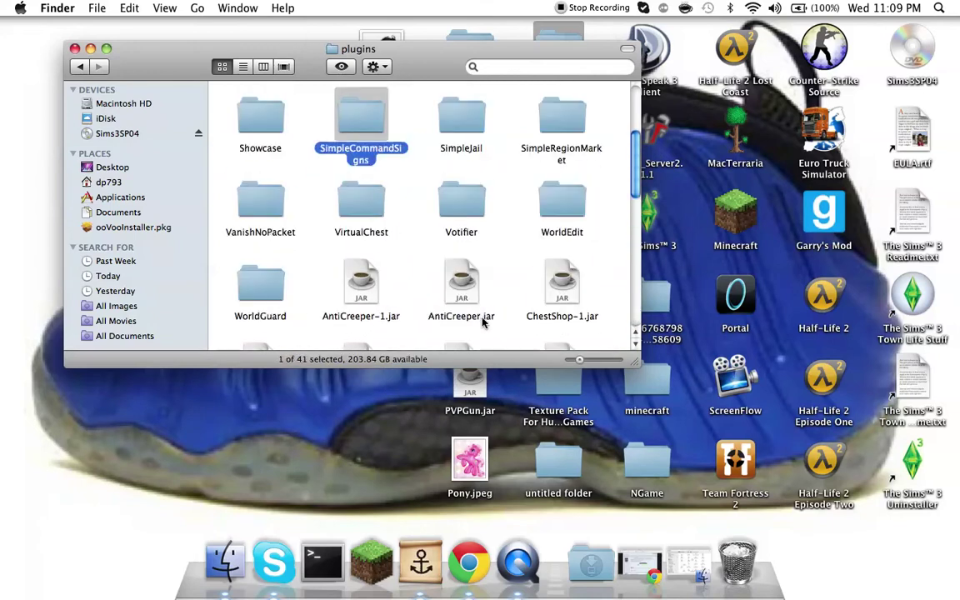
pyautogui.press('Up')
pyautogui.press('Up')
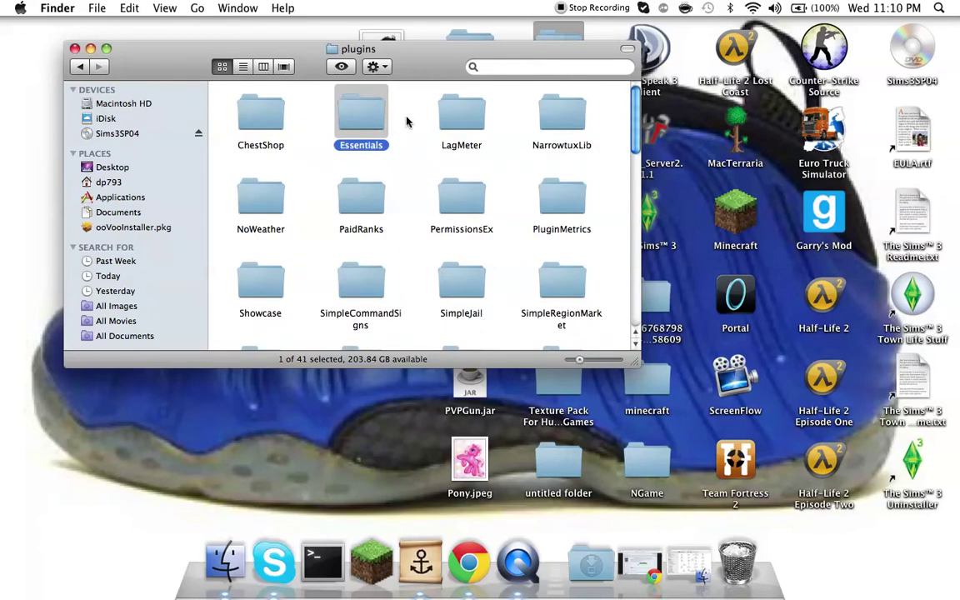
# - Apply the green label to the Essentials folder from its context menu
pyautogui.rightClick(355, 119)
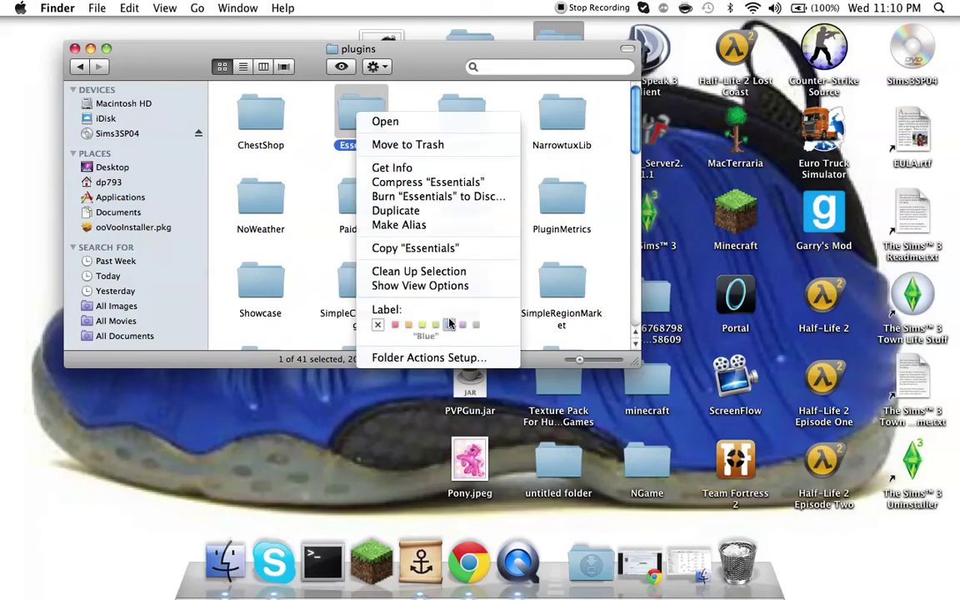
pyautogui.click(396, 301)
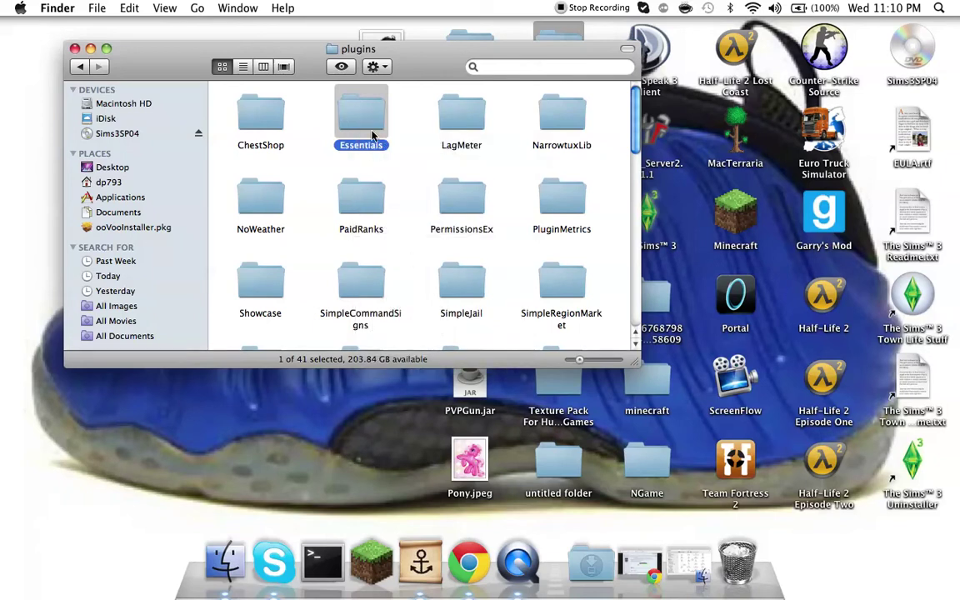
pyautogui.rightClick(336, 127)
pyautogui.click(450, 340)
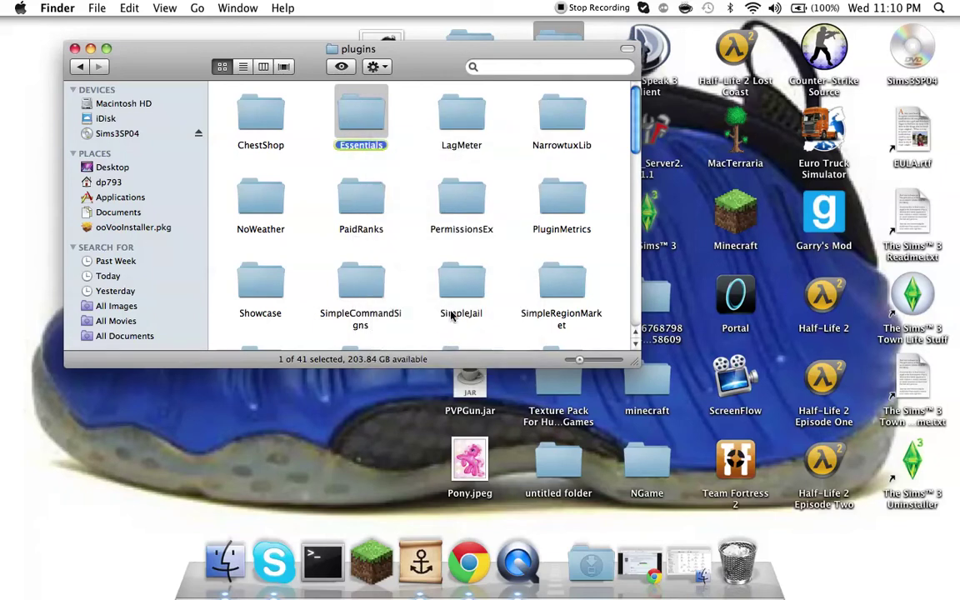
pyautogui.click(387, 135)
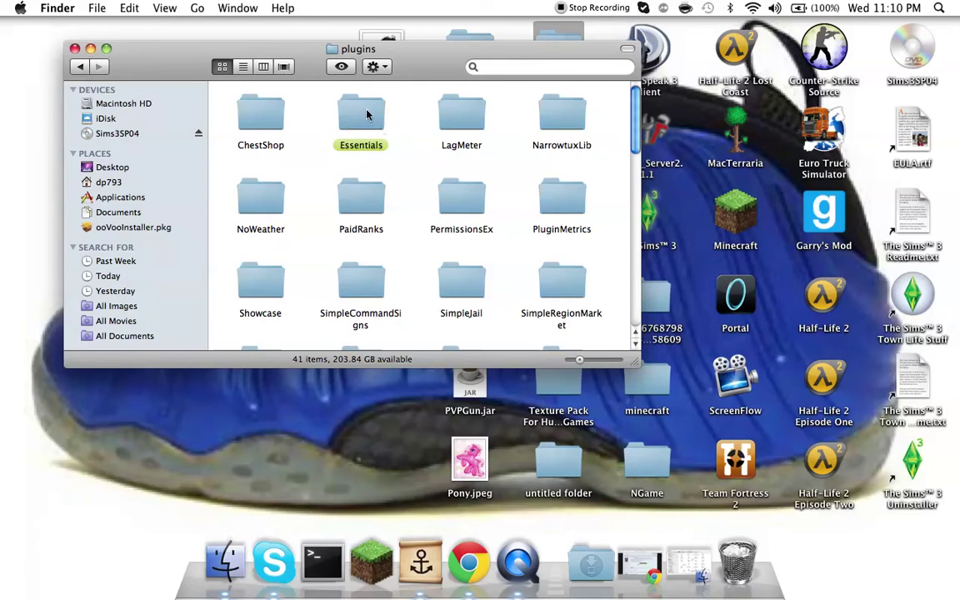
pyautogui.click(365, 115)
# - Open the Essentials folder and give config.yml a blue label
pyautogui.doubleClick(366, 115)
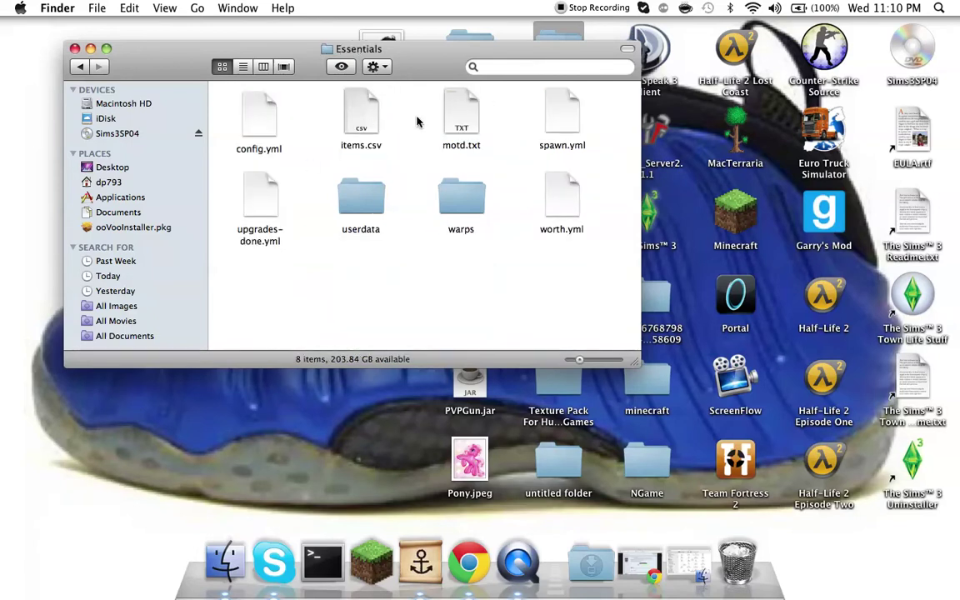
pyautogui.rightClick(240, 110)
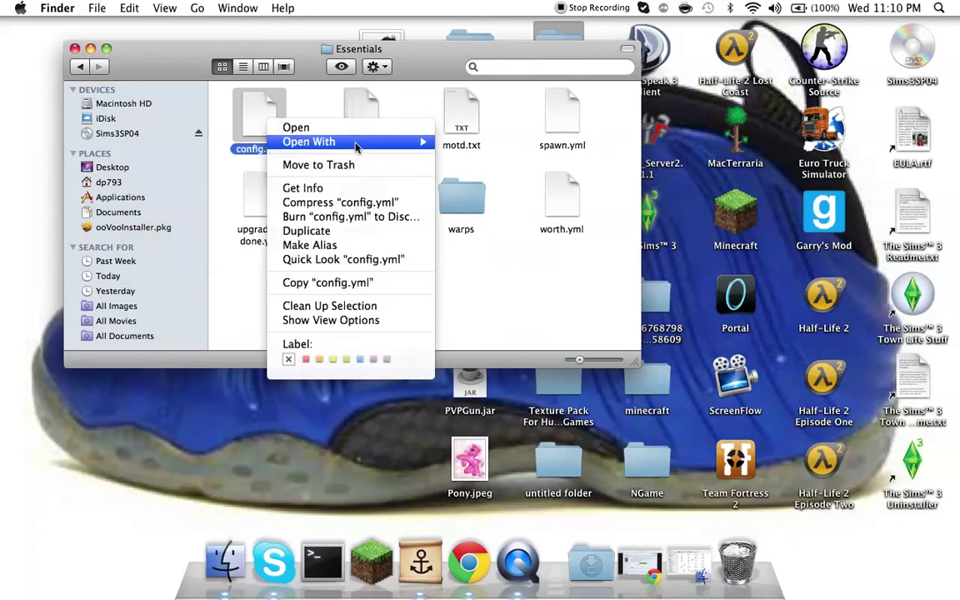
pyautogui.moveTo(356, 146)
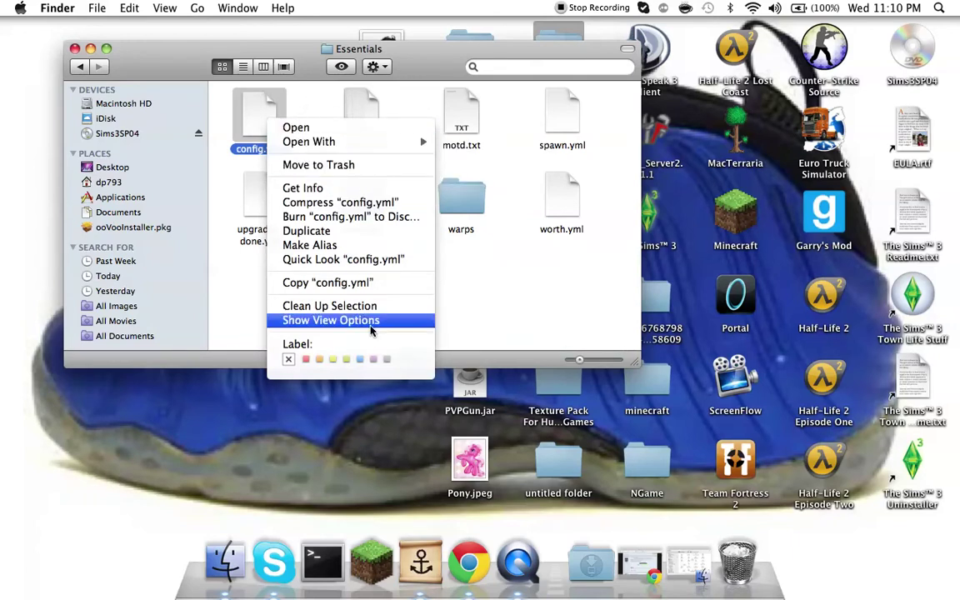
pyautogui.click(355, 361)
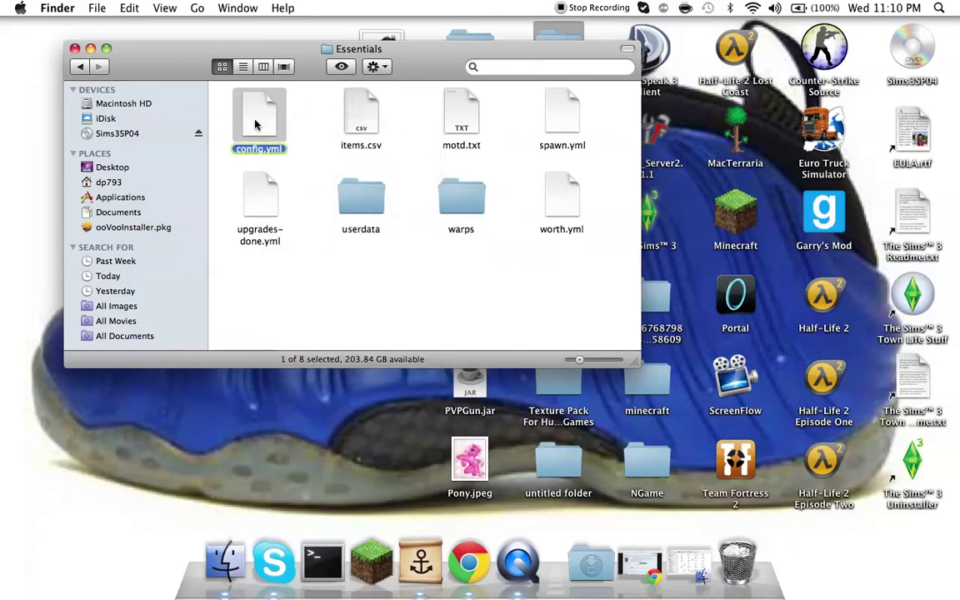
# - Choose TextEdit from Applications as the program to open config.yml with
pyautogui.rightClick(266, 119)
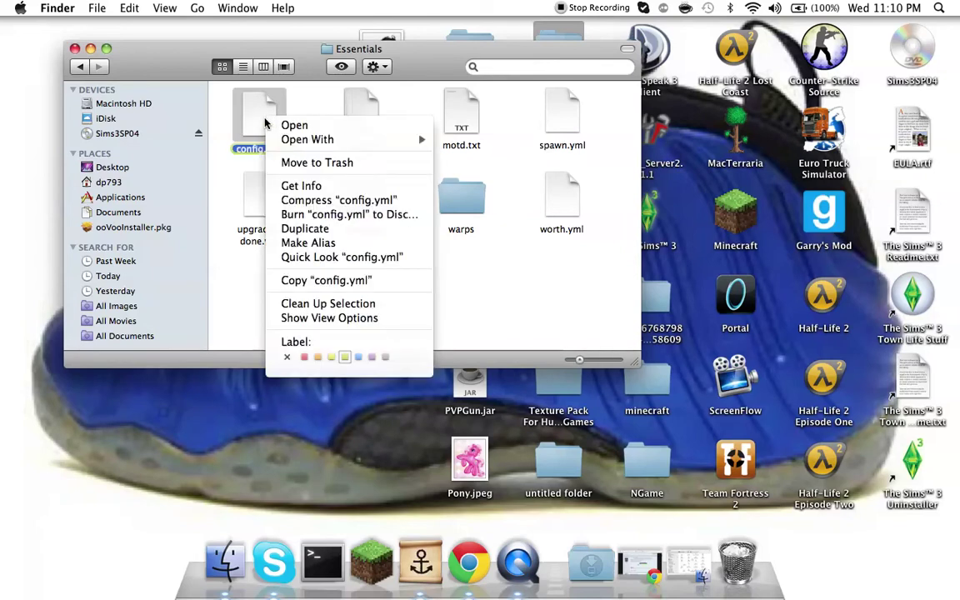
pyautogui.moveTo(337, 144)
pyautogui.click(449, 163)
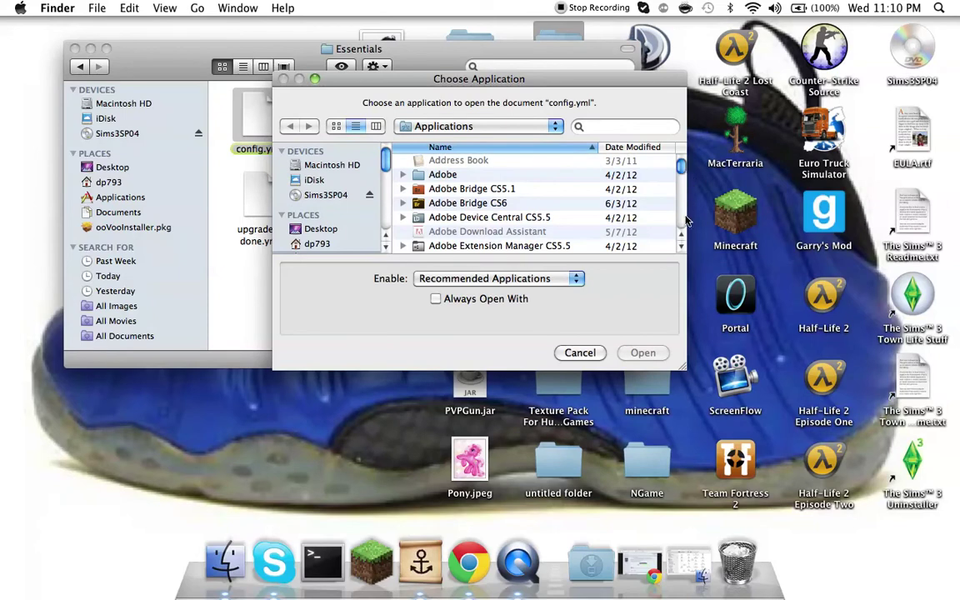
pyautogui.scroll(-15, 616, 208)
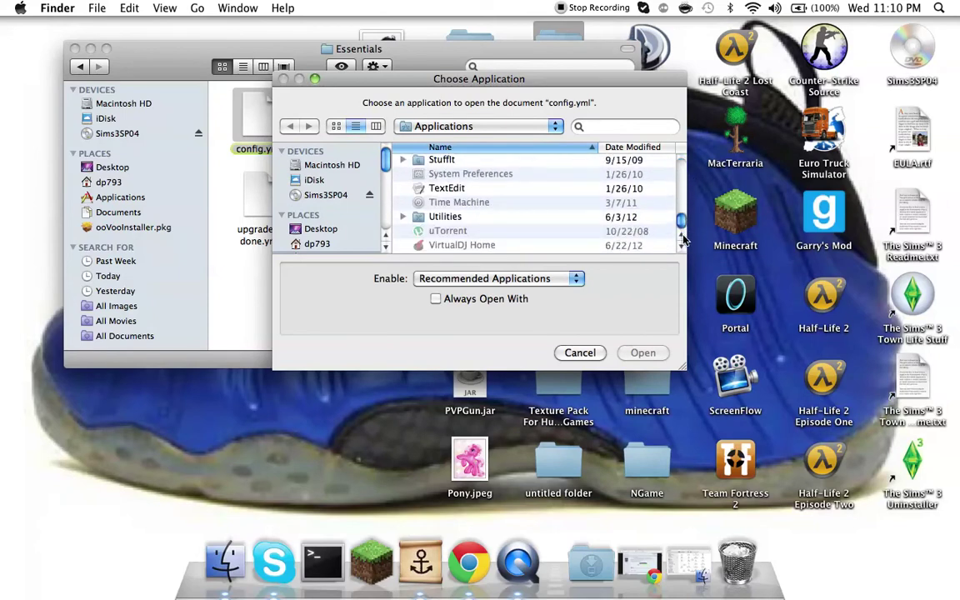
pyautogui.click(561, 188)
# - Confirm opening config.yml in TextEdit and scroll down to the kits section with Shotgun and Guard
pyautogui.press('Return')
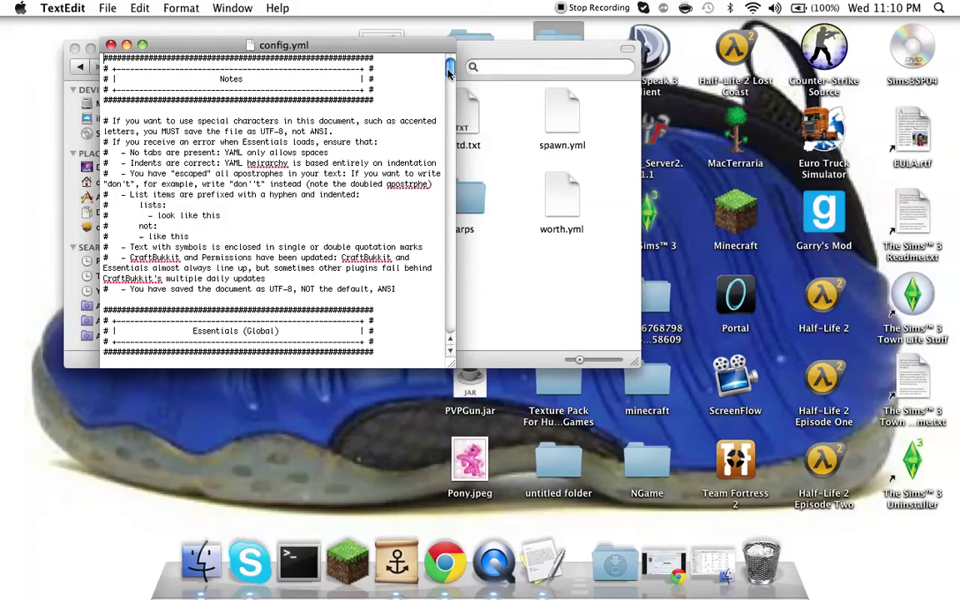
pyautogui.scroll(-4, 456, 74)
pyautogui.scroll(2, 457, 75)
pyautogui.moveTo(456, 75)
pyautogui.mouseDown()
pyautogui.moveTo(454, 67)
pyautogui.moveTo(451, 185)
pyautogui.mouseUp()
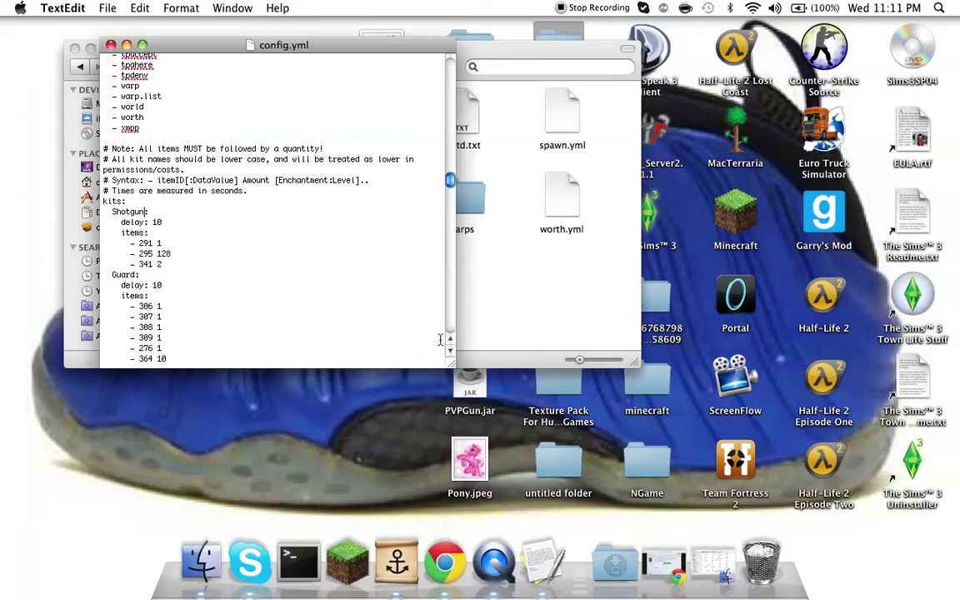
pyautogui.scroll(-3, 450, 354)
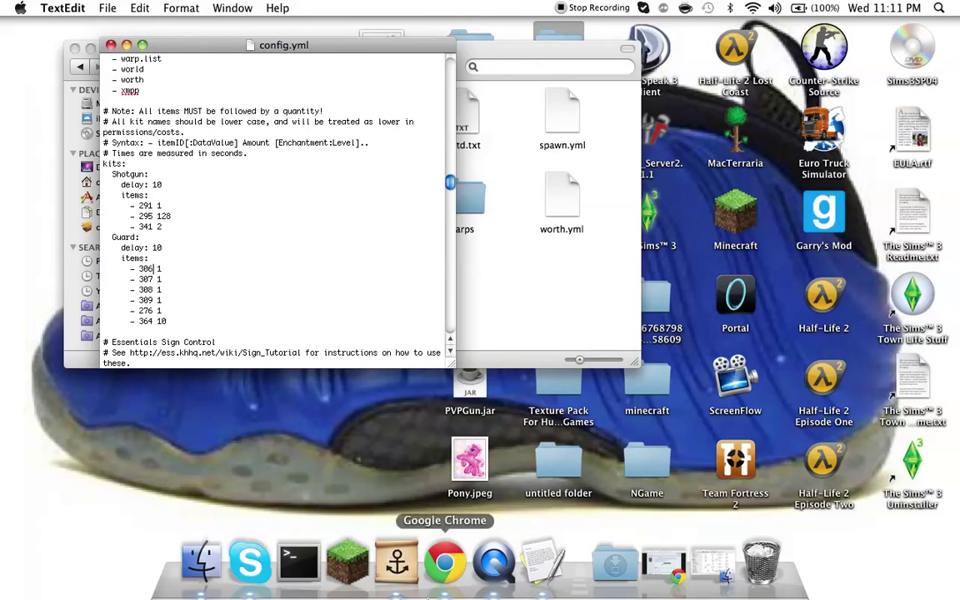
# - In Chrome, open a new tab at google.com and search for 'data values'
pyautogui.click(450, 563)
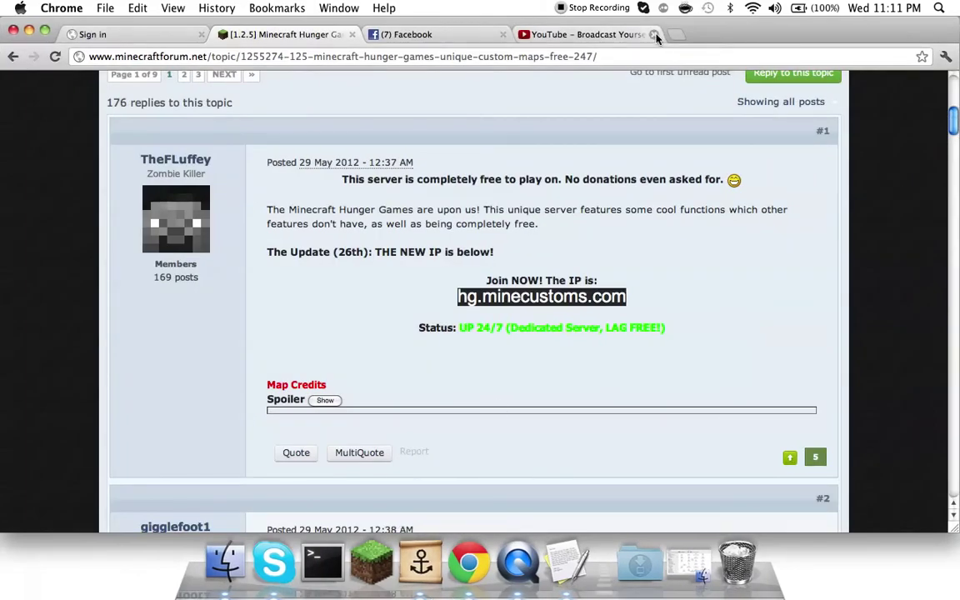
pyautogui.click(675, 35)
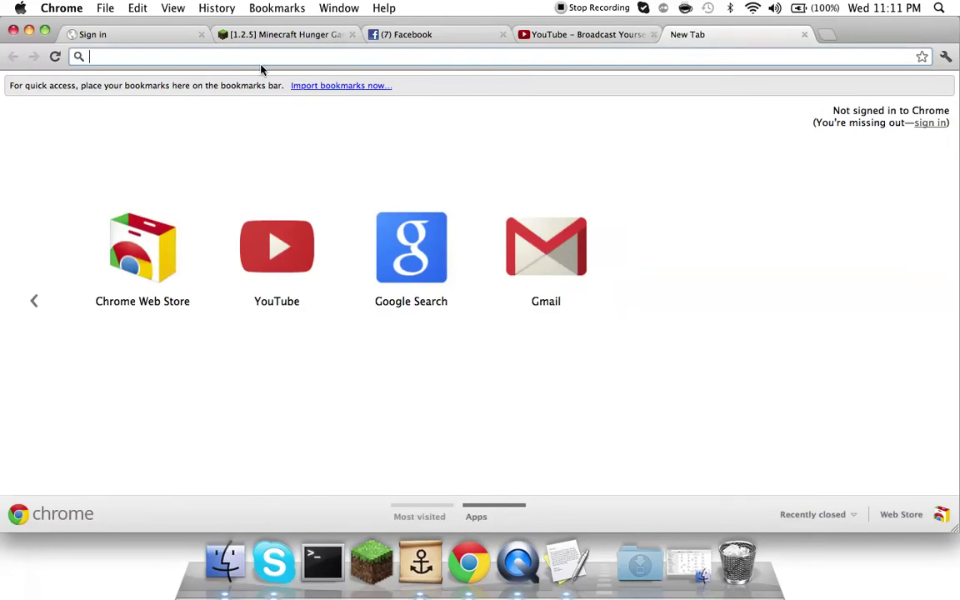
pyautogui.write('google')
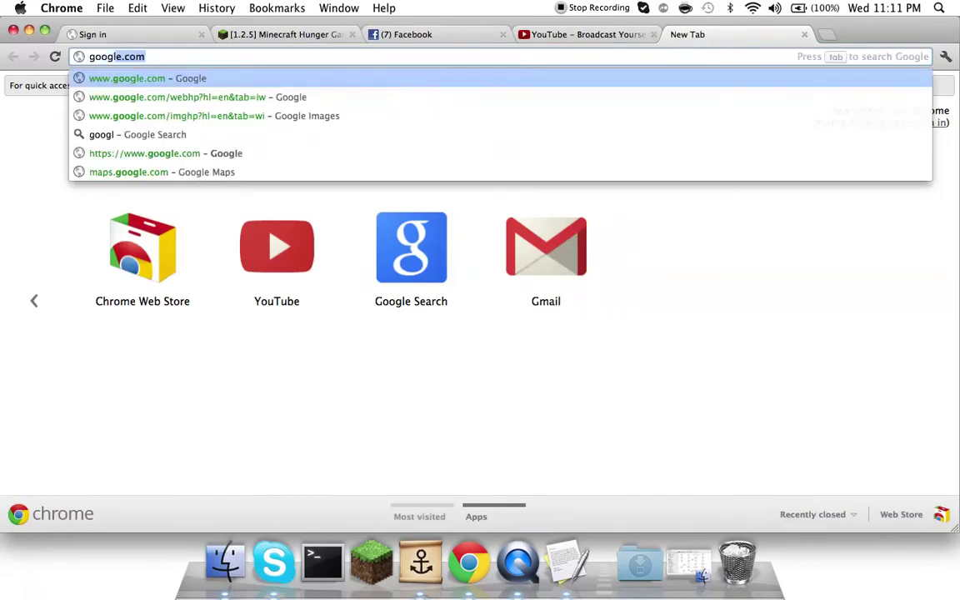
pyautogui.write('w')
pyautogui.press('BackSpace')
pyautogui.write('e')
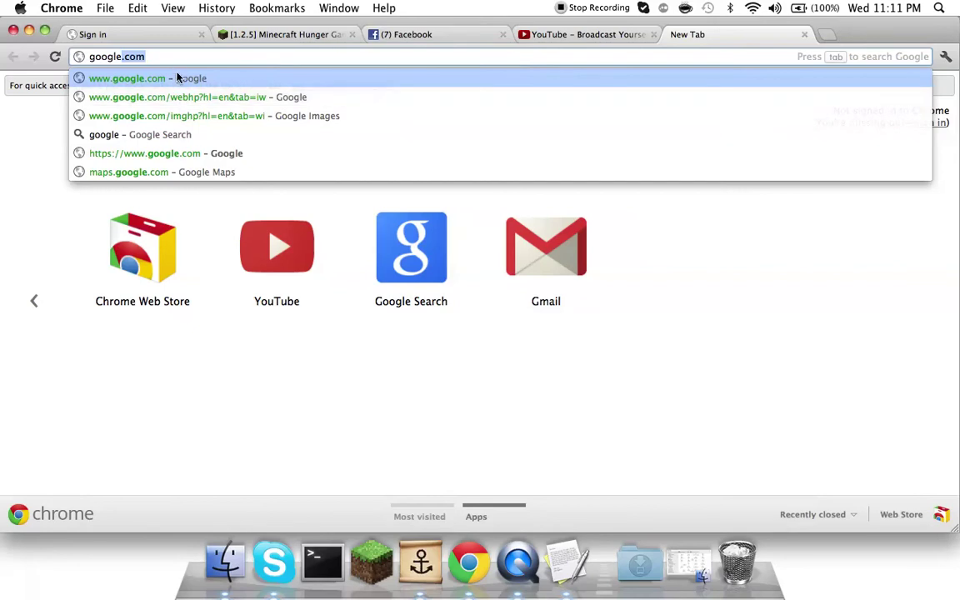
pyautogui.click(179, 78)
pyautogui.write('d')
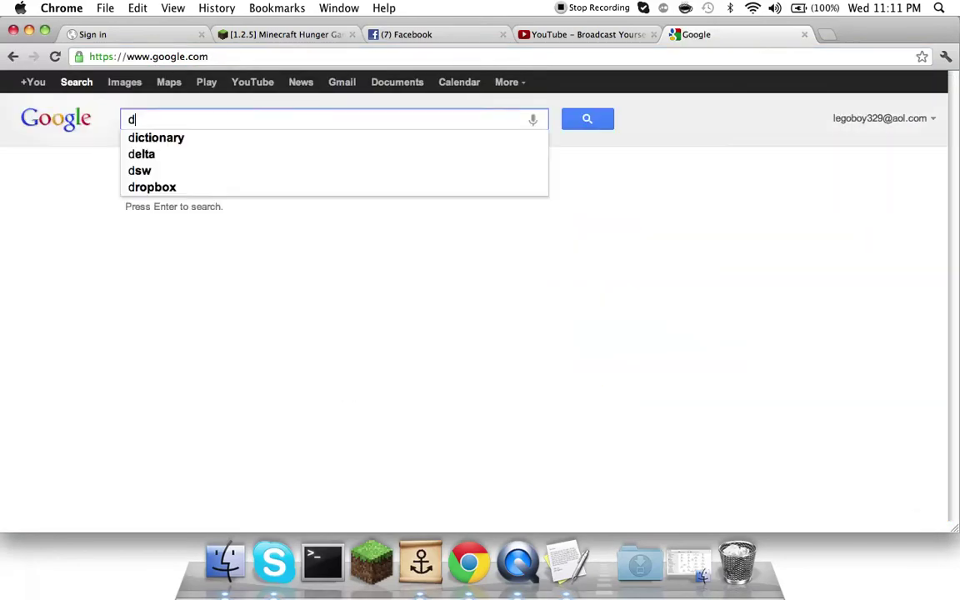
pyautogui.write('ata val')
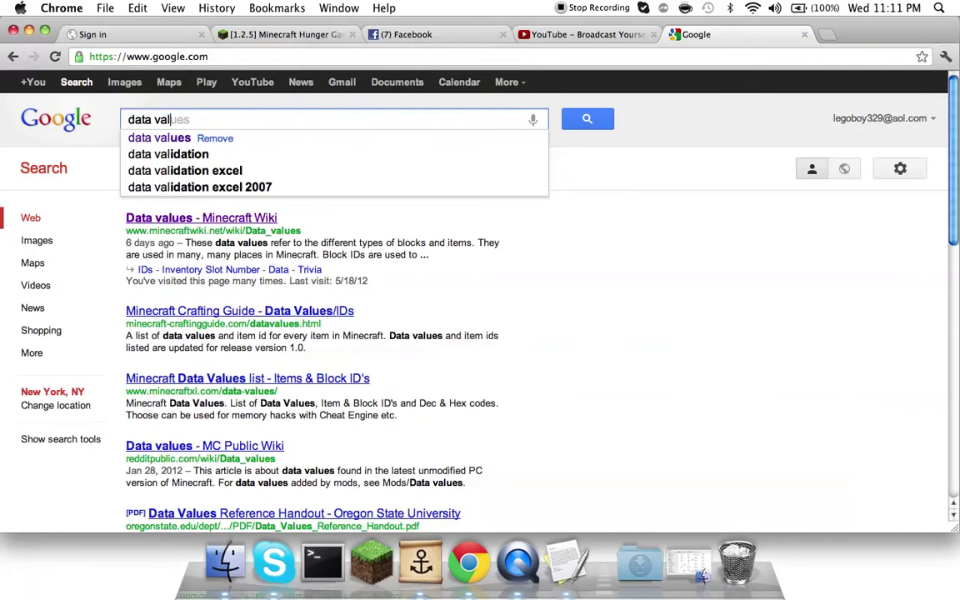
# - Open the Minecraft Wiki Data values article and view DataValuesBeta.png at full size
pyautogui.click(260, 220)
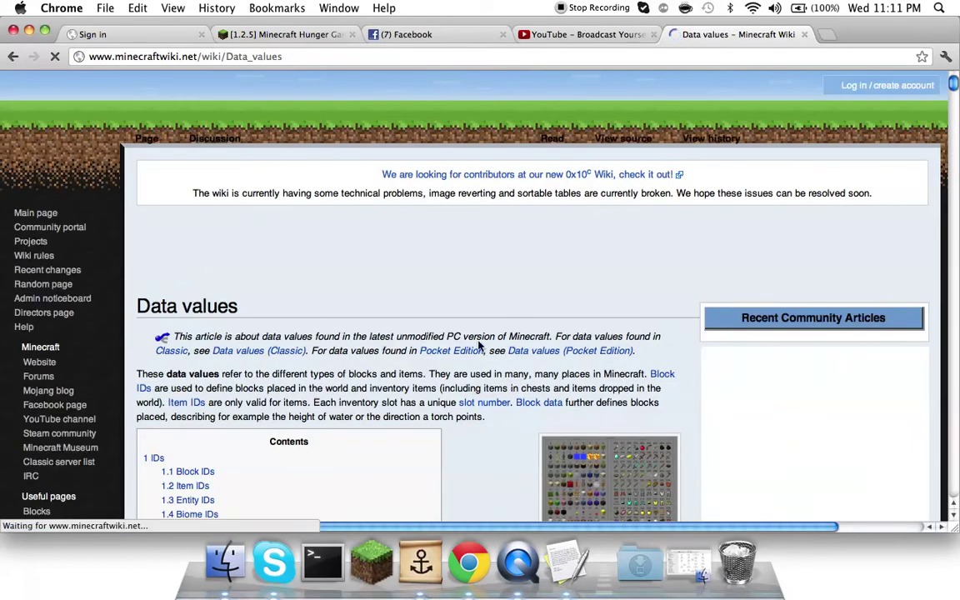
pyautogui.click(566, 437)
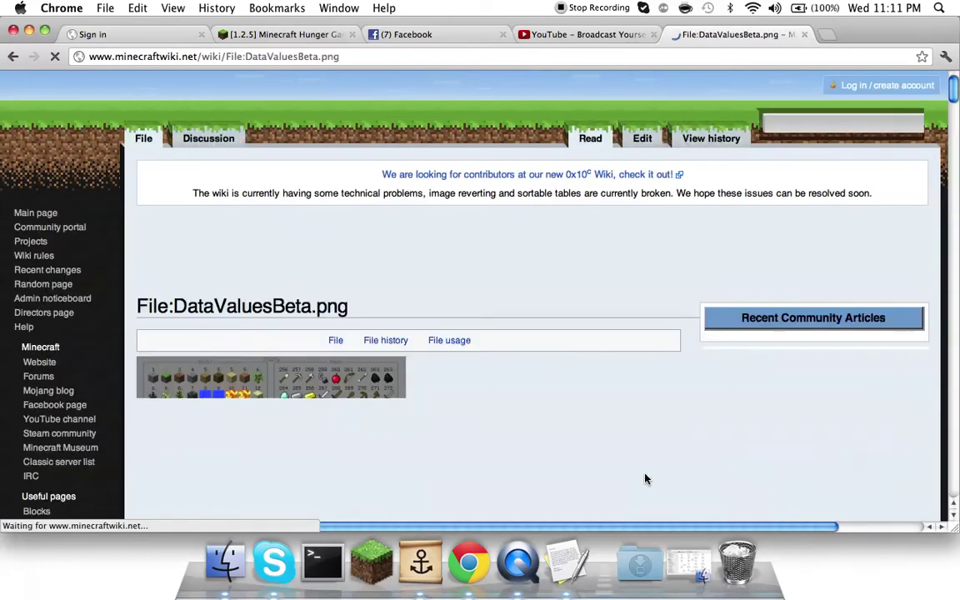
pyautogui.click(230, 398)
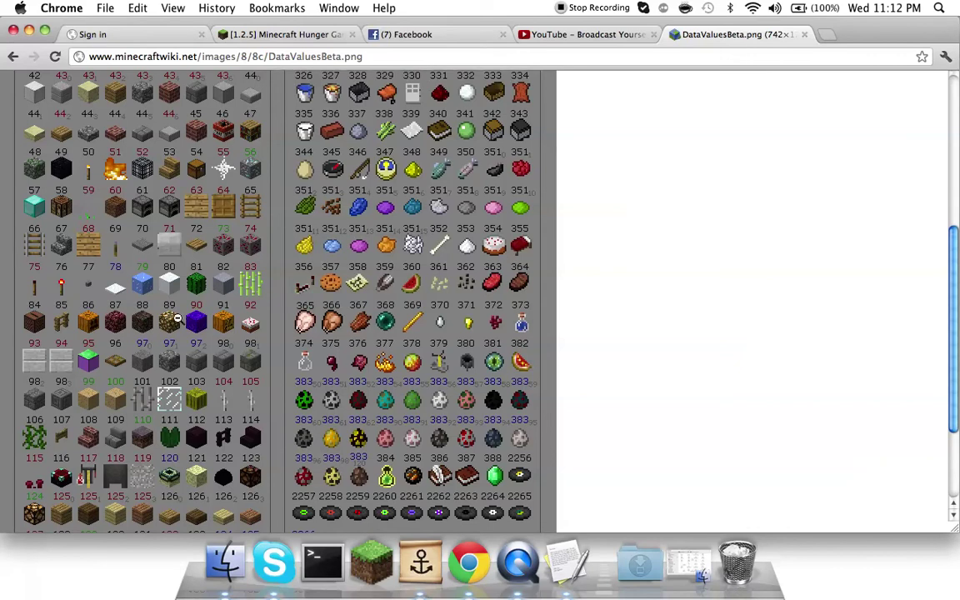
pyautogui.moveTo(954, 294)
pyautogui.mouseDown()
pyautogui.moveTo(956, 181)
pyautogui.moveTo(941, 164)
pyautogui.mouseUp()
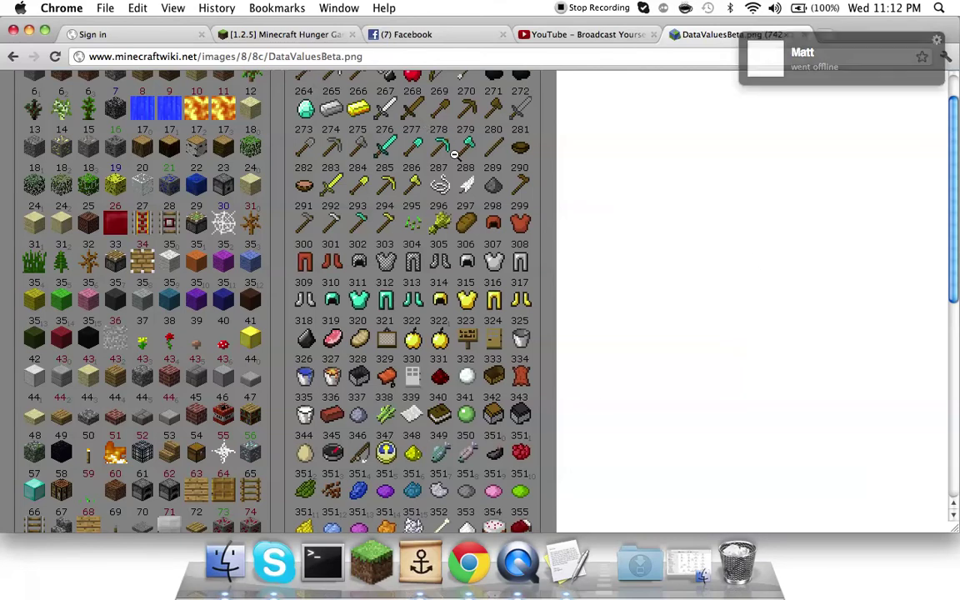
# - Bring config.yml to the front and close the Minecraft launcher
pyautogui.click(398, 593)
pyautogui.click(371, 559)
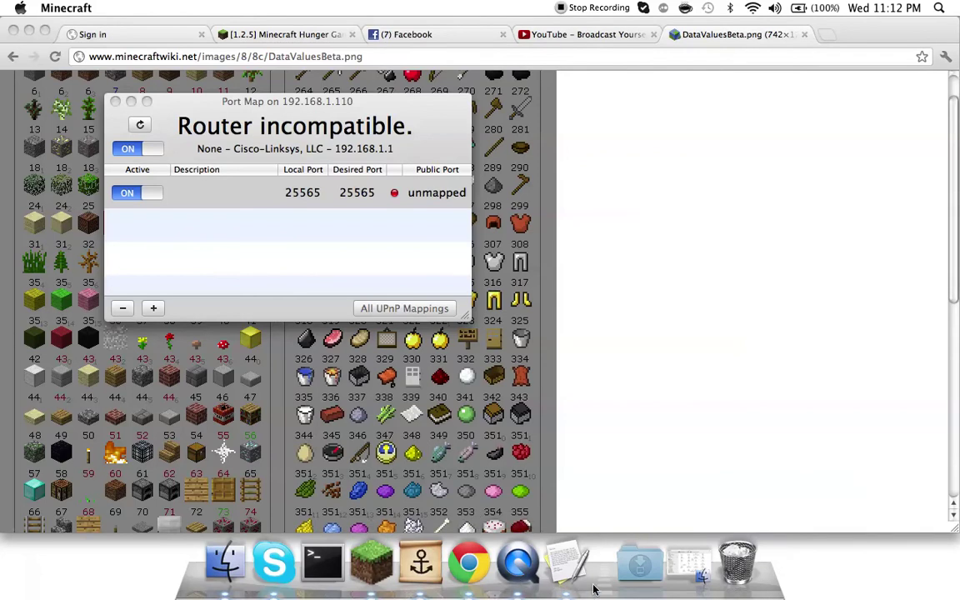
pyautogui.click(567, 560)
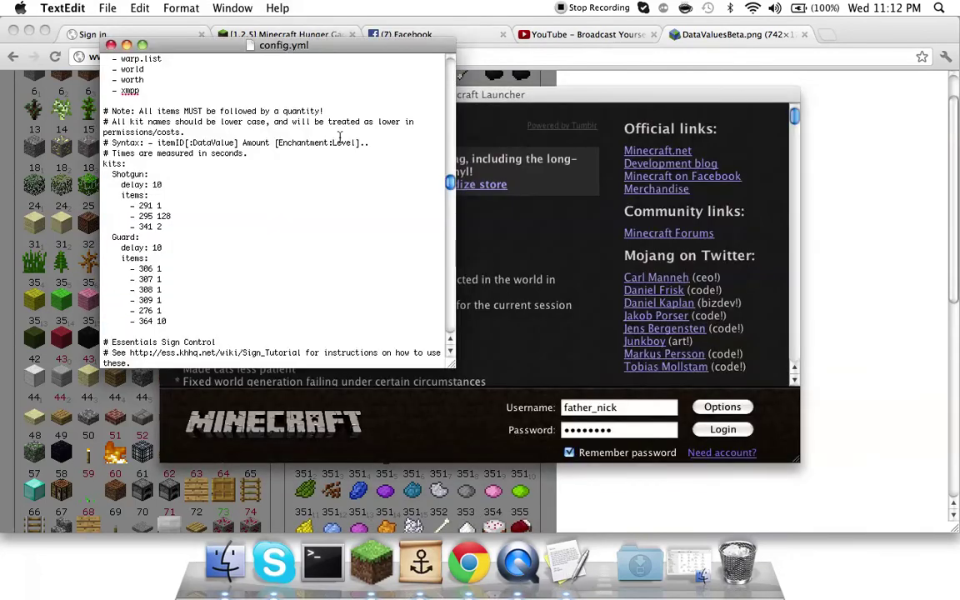
pyautogui.click(463, 94)
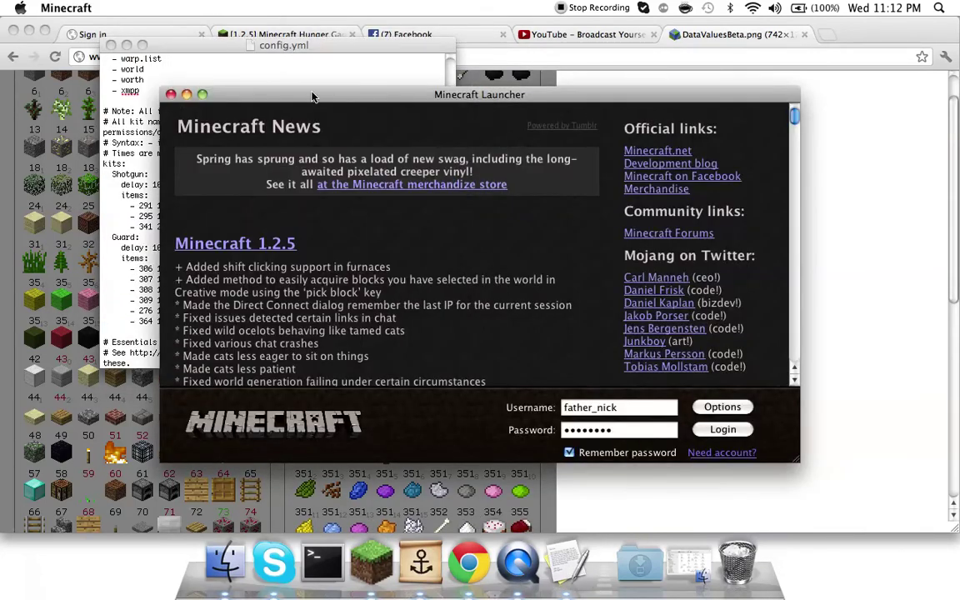
pyautogui.click(170, 94)
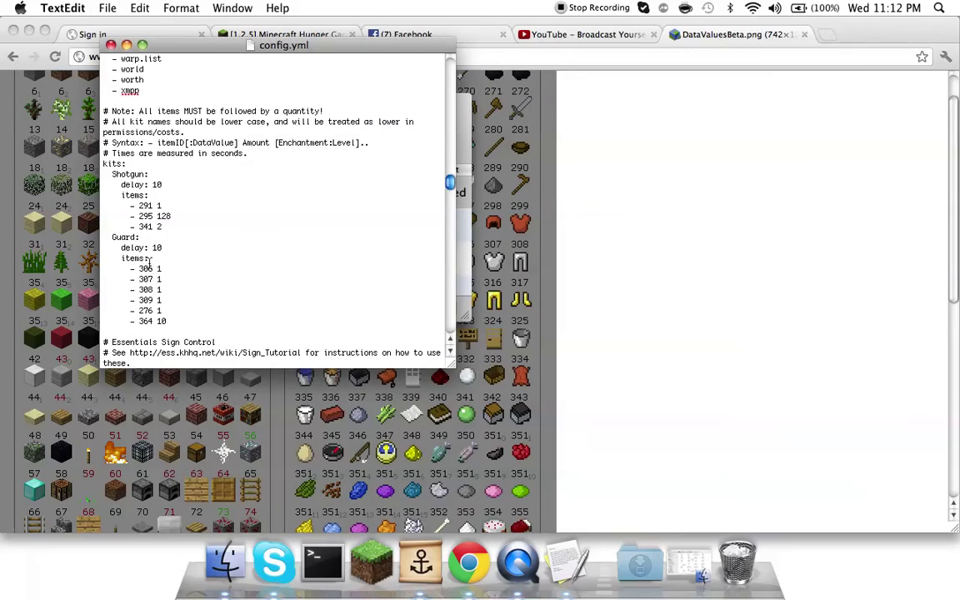
pyautogui.click(153, 268)
# - Rename the Guard kit to 'tools'
pyautogui.click(117, 239)
pyautogui.press('BackSpace')
pyautogui.write('t')
pyautogui.press('Right')
pyautogui.press('Right')
pyautogui.press('Right')
pyautogui.press('BackSpace')
pyautogui.press('BackSpace')
pyautogui.press('BackSpace')
pyautogui.write('ools')
# - Delete item ID 306 from the first tools item line
pyautogui.click(151, 269)
pyautogui.press('BackSpace')
pyautogui.press('BackSpace')
pyautogui.press('BackSpace')
pyautogui.click(466, 104)
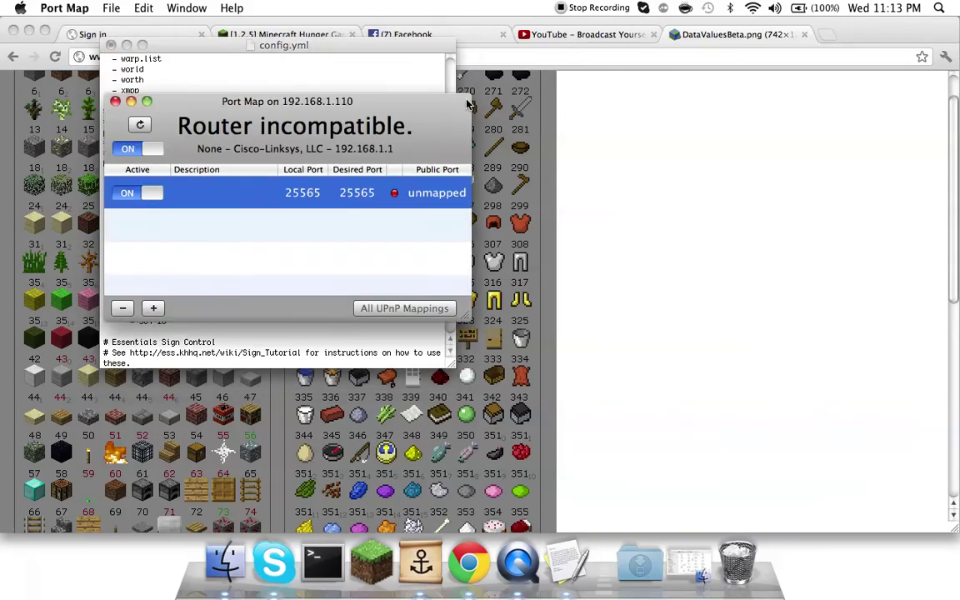
# - Close Port Map, move config.yml to the right, and make the first tools item '276 1'
pyautogui.click(115, 101)
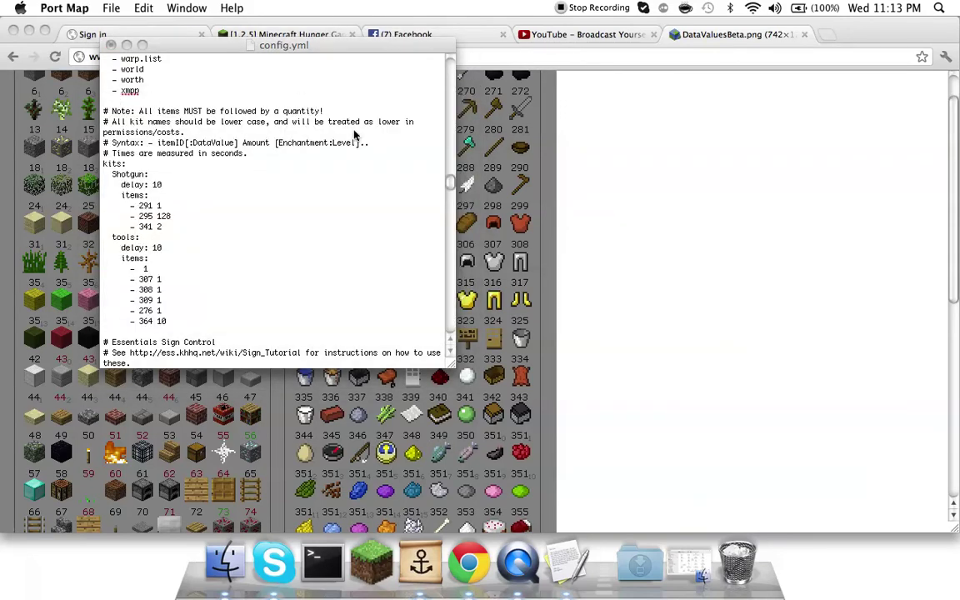
pyautogui.moveTo(375, 47); pyautogui.dragTo(786, 55)
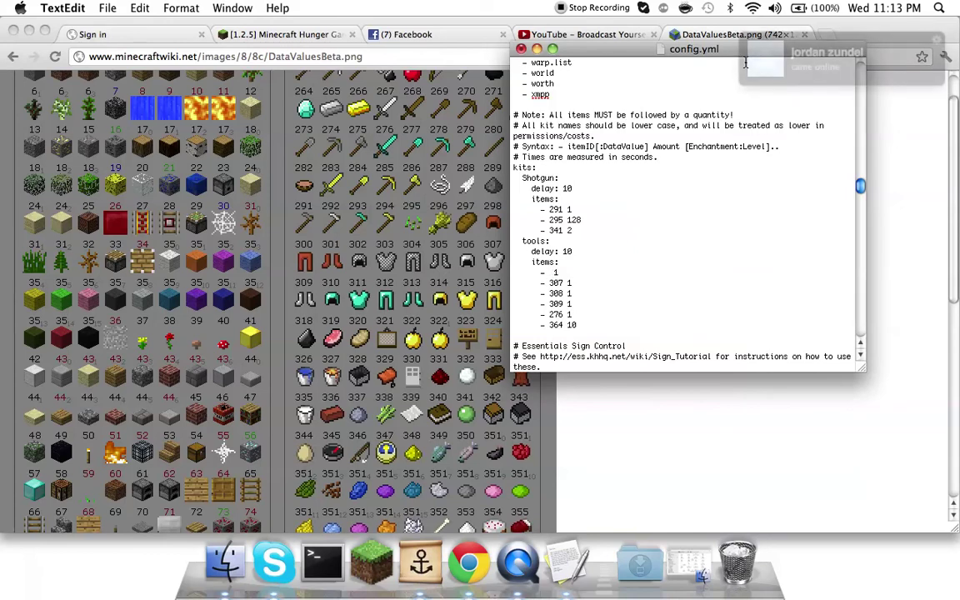
pyautogui.write('276 1')
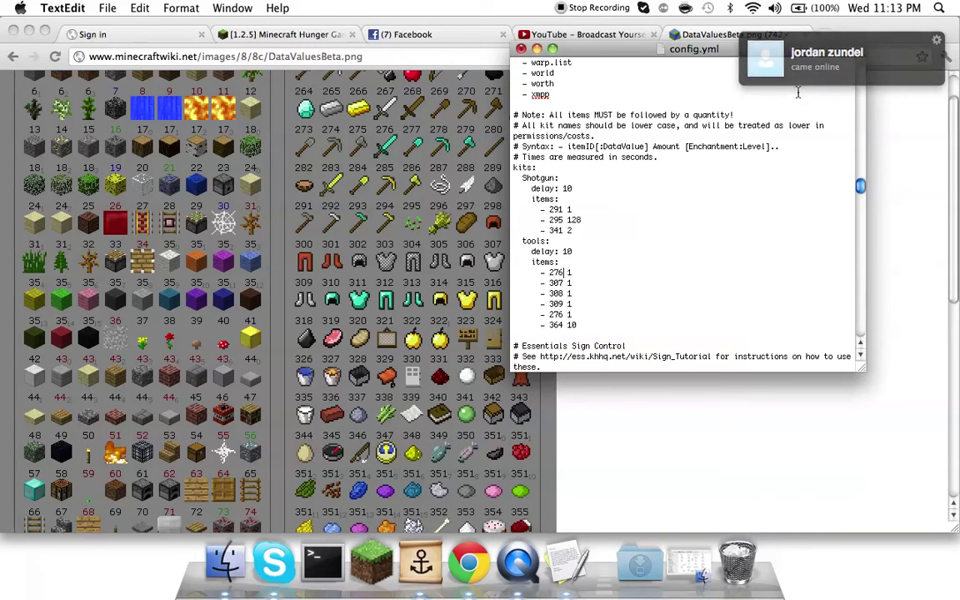
pyautogui.press('XF86AudioRaiseVolume')
pyautogui.click(582, 273)
pyautogui.press('BackSpace')
pyautogui.press('BackSpace')
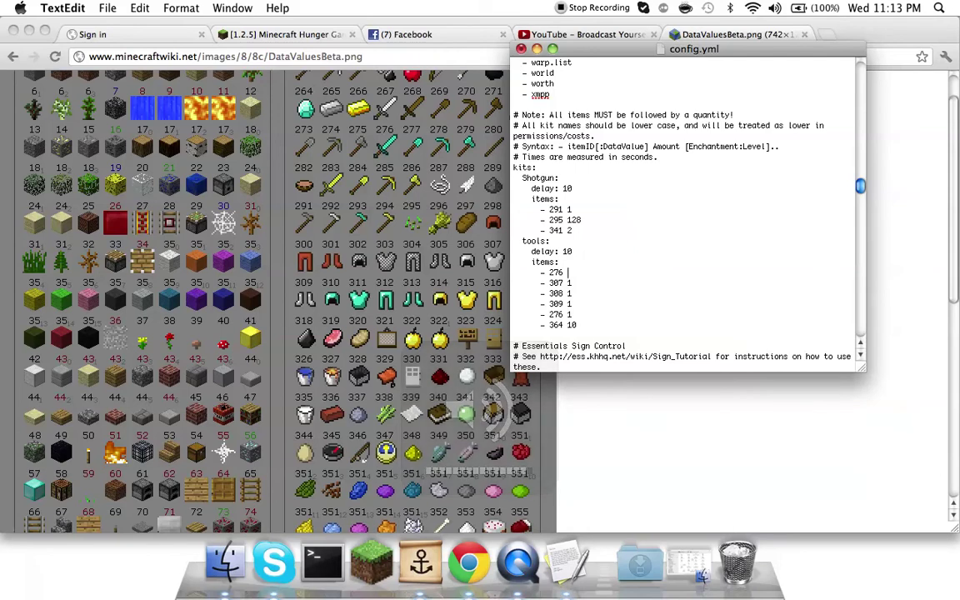
pyautogui.write('645')
pyautogui.press('BackSpace')
pyautogui.click(582, 283)
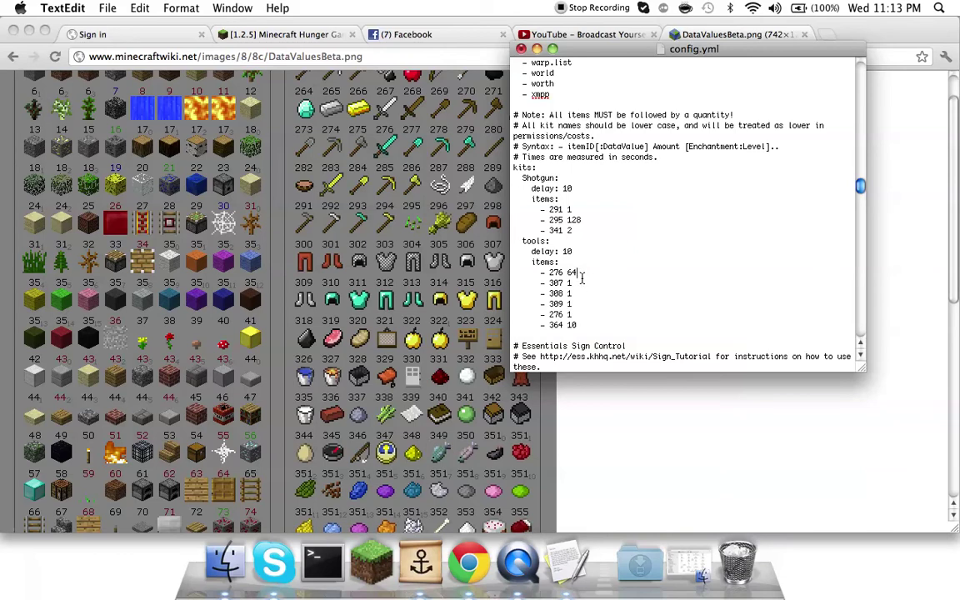
pyautogui.click(582, 276)
pyautogui.press('BackSpace')
pyautogui.press('BackSpace')
pyautogui.write('1')
# - Replace the next items 307 and 308 with 277, 278 and 279, each quantity 1
pyautogui.doubleClick(558, 282)
pyautogui.press('BackSpace')
pyautogui.write('277')
pyautogui.doubleClick(555, 293)
pyautogui.press('BackSpace')
pyautogui.press('Left')
pyautogui.write('278')
pyautogui.press('BackSpace')
pyautogui.press('BackSpace')
pyautogui.press('BackSpace')
pyautogui.write('1')
pyautogui.press('BackSpace')
pyautogui.press('BackSpace')
pyautogui.write('27')
pyautogui.write('9')
pyautogui.moveTo(573, 314); pyautogui.dragTo(540, 315)
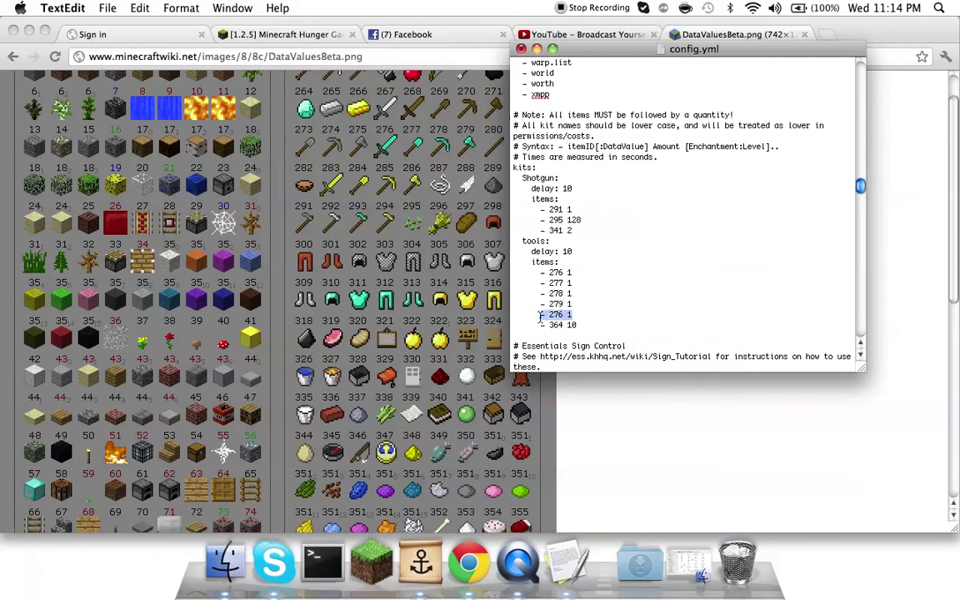
# - Delete the duplicate 276 entry and add a new '- 310 1' item line below 279
pyautogui.press('BackSpace')
pyautogui.press('BackSpace')
pyautogui.press('BackSpace')
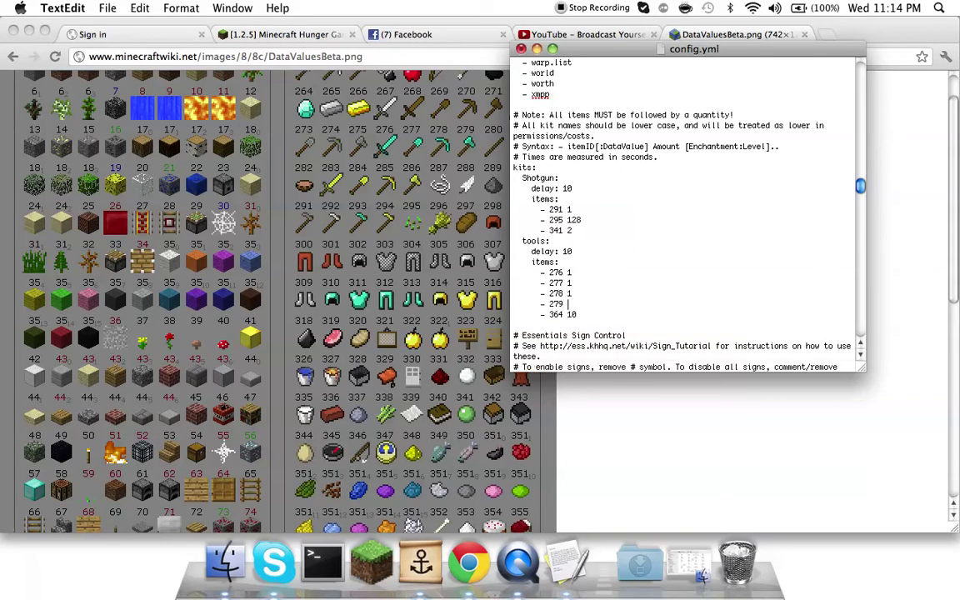
pyautogui.write('1')
pyautogui.press('Return')
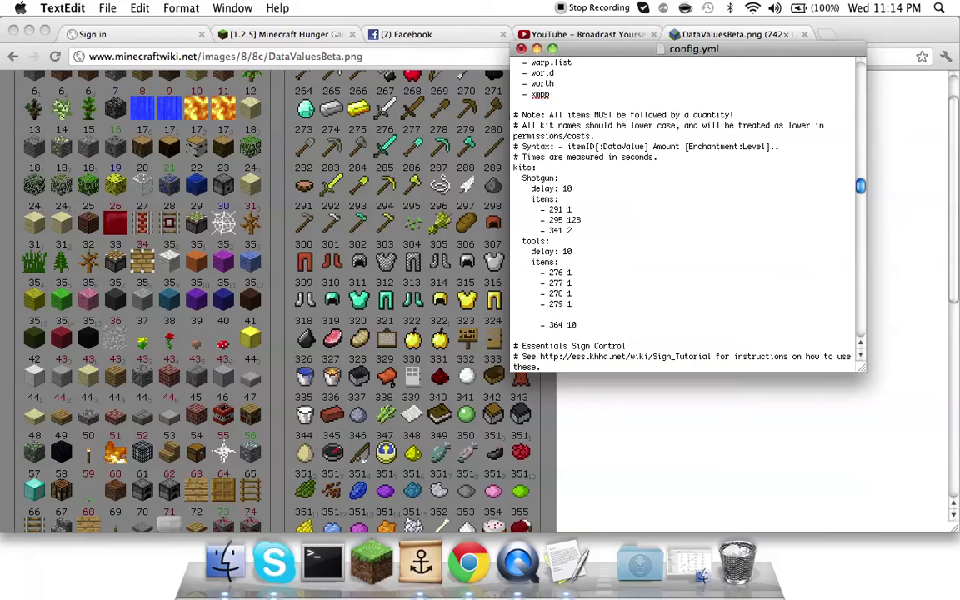
pyautogui.write('-')
pyautogui.press('Up')
pyautogui.press('Up')
pyautogui.press('Up')
pyautogui.click(550, 314)
pyautogui.write('310 1')
# - Save and close config.yml, minimize Chrome, and close the Port Map router window
pyautogui.click(523, 48)
pyautogui.click(801, 135)
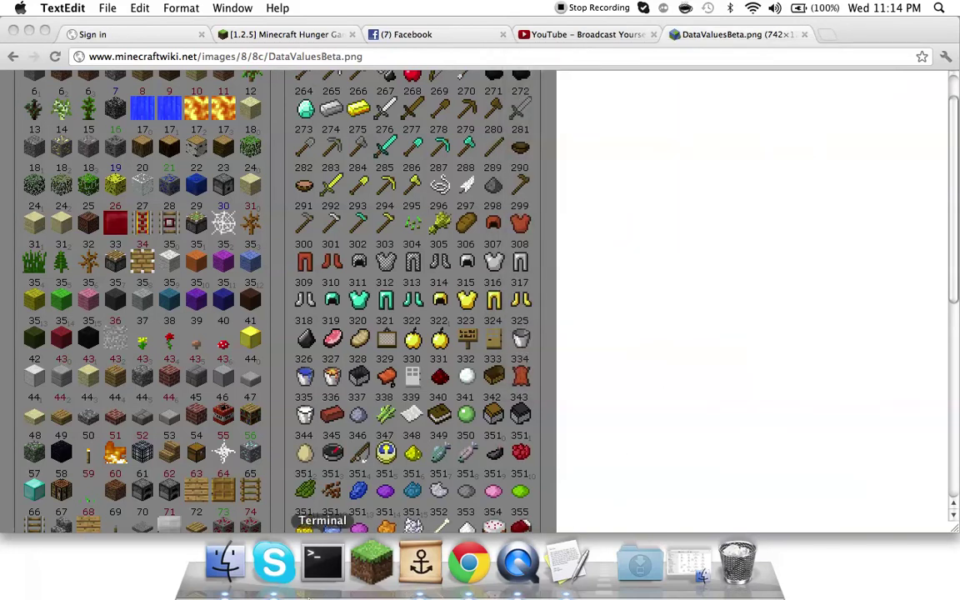
pyautogui.click(421, 594)
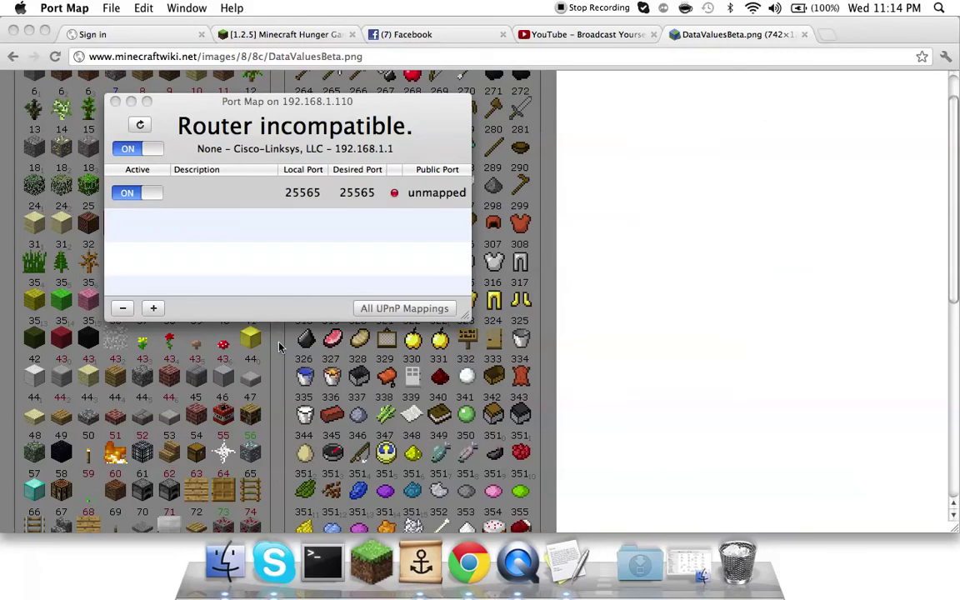
pyautogui.click(29, 30)
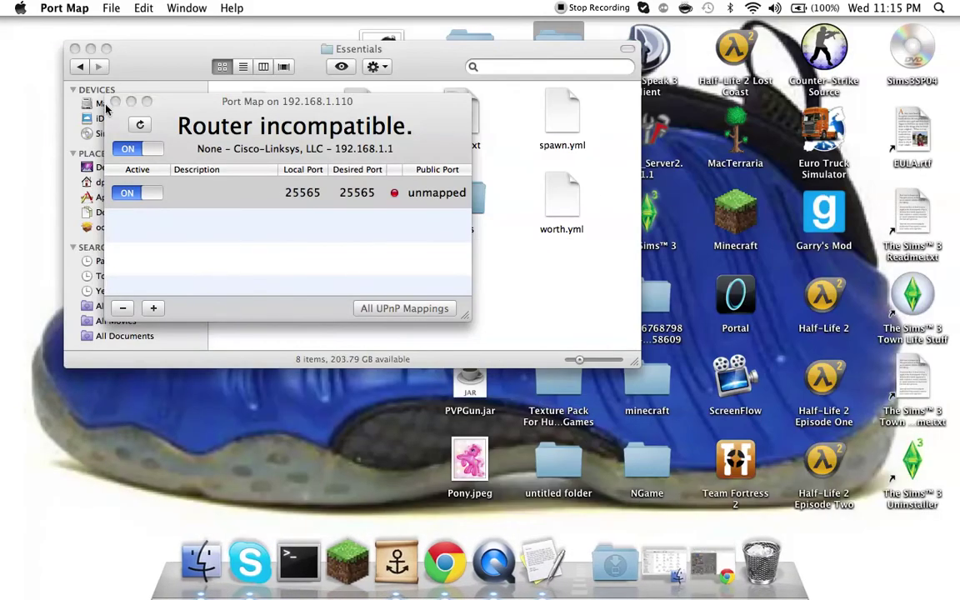
pyautogui.click(116, 101)
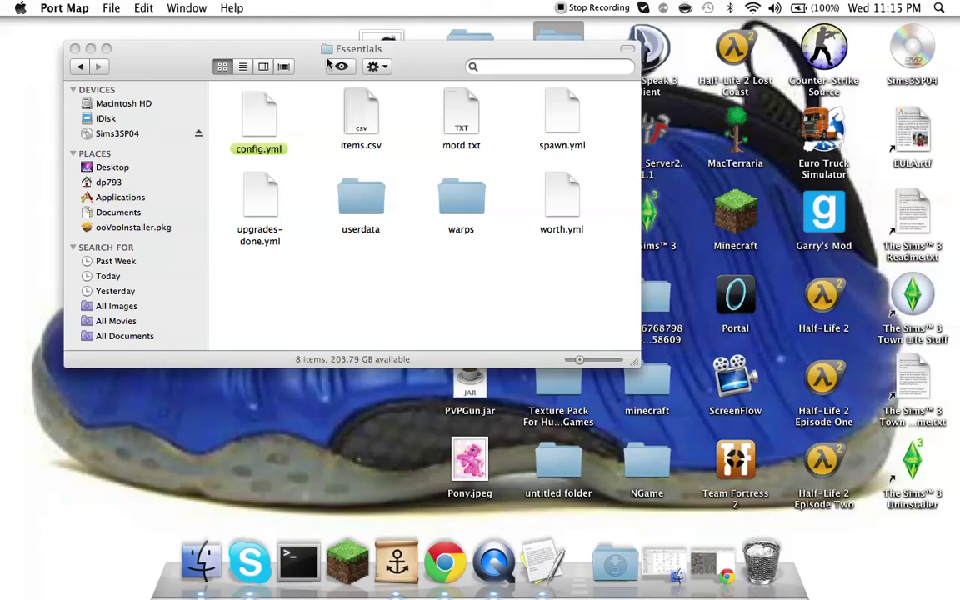
# - Go back two folders from Essentials to the server's untitled folder in Finder
pyautogui.click(65, 65)
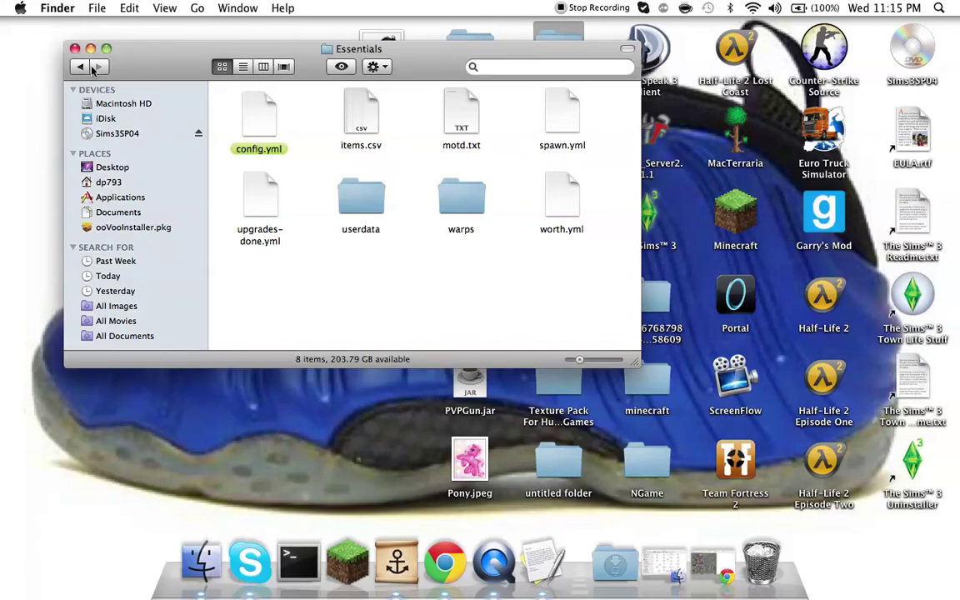
pyautogui.click(83, 68)
pyautogui.click(84, 69)
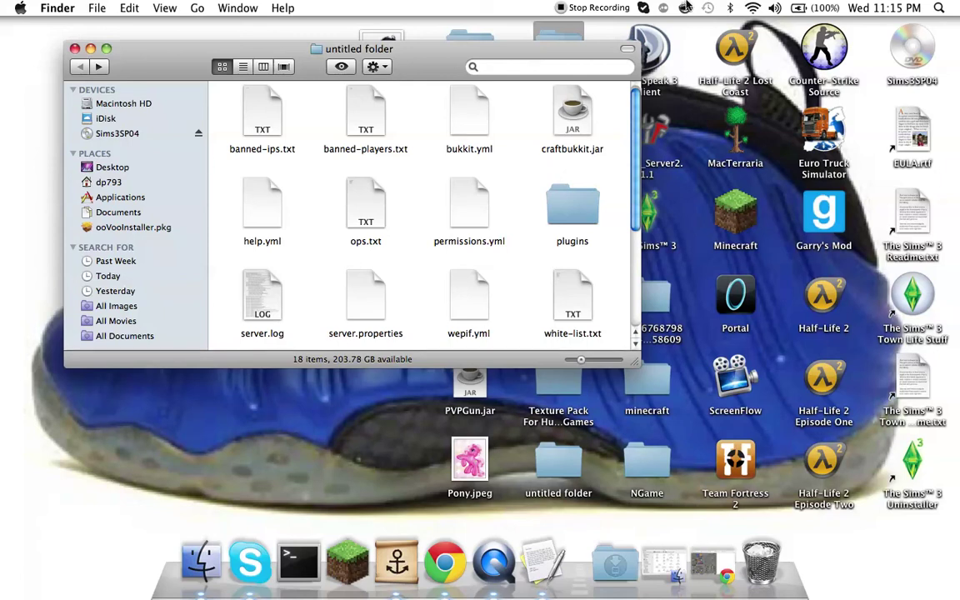
# - Drag the untitled folder window to the upper right of the screen
pyautogui.moveTo(434, 47)
pyautogui.mouseDown()
pyautogui.moveTo(396, 395)
pyautogui.moveTo(281, 121)
pyautogui.moveTo(282, 46)
pyautogui.moveTo(315, 30)
pyautogui.mouseUp()
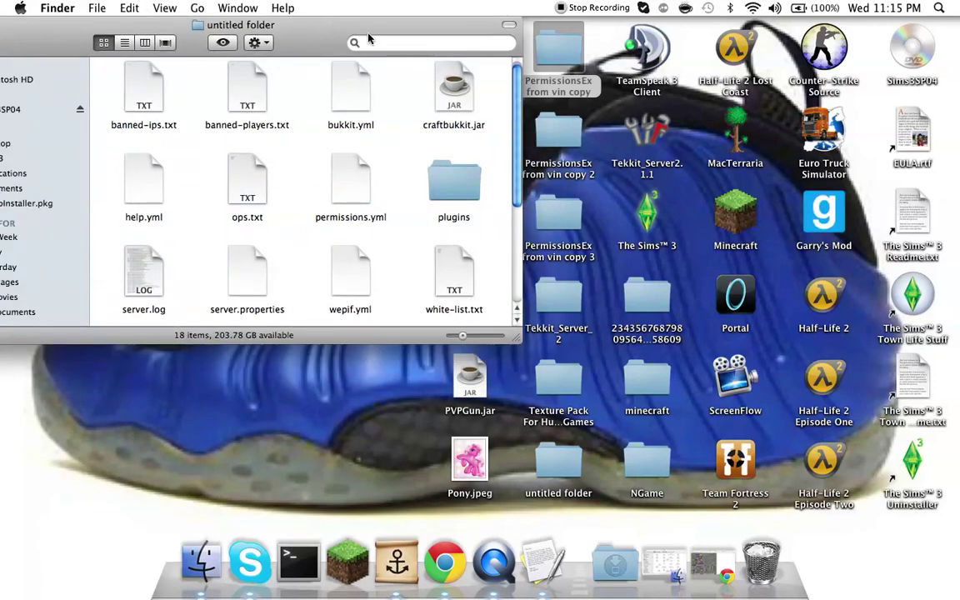
pyautogui.moveTo(376, 25)
pyautogui.mouseDown()
pyautogui.moveTo(635, 21)
pyautogui.moveTo(723, 9)
pyautogui.mouseUp()
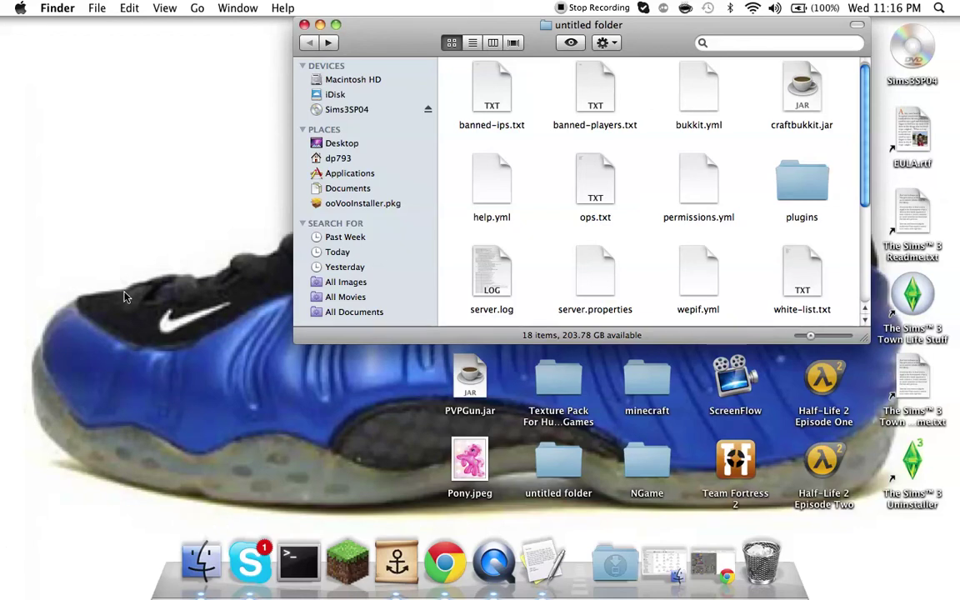
pyautogui.moveTo(49, 285)
pyautogui.mouseDown()
pyautogui.moveTo(84, 215)
pyautogui.moveTo(131, 425)
pyautogui.moveTo(175, 404)
pyautogui.moveTo(210, 161)
pyautogui.moveTo(214, 249)
pyautogui.moveTo(200, 245)
pyautogui.moveTo(167, 275)
pyautogui.moveTo(150, 266)
pyautogui.moveTo(249, 392)
pyautogui.moveTo(267, 377)
pyautogui.moveTo(247, 350)
pyautogui.moveTo(227, 351)
pyautogui.moveTo(234, 342)
pyautogui.mouseUp()
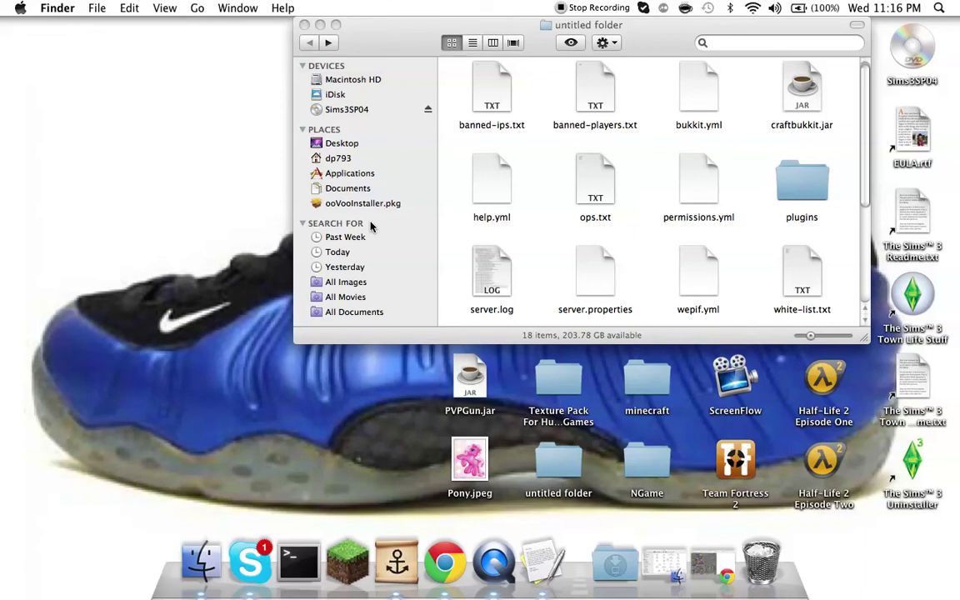
pyautogui.moveTo(412, 507)
pyautogui.mouseDown()
pyautogui.moveTo(535, 386)
pyautogui.moveTo(383, 409)
pyautogui.mouseUp()
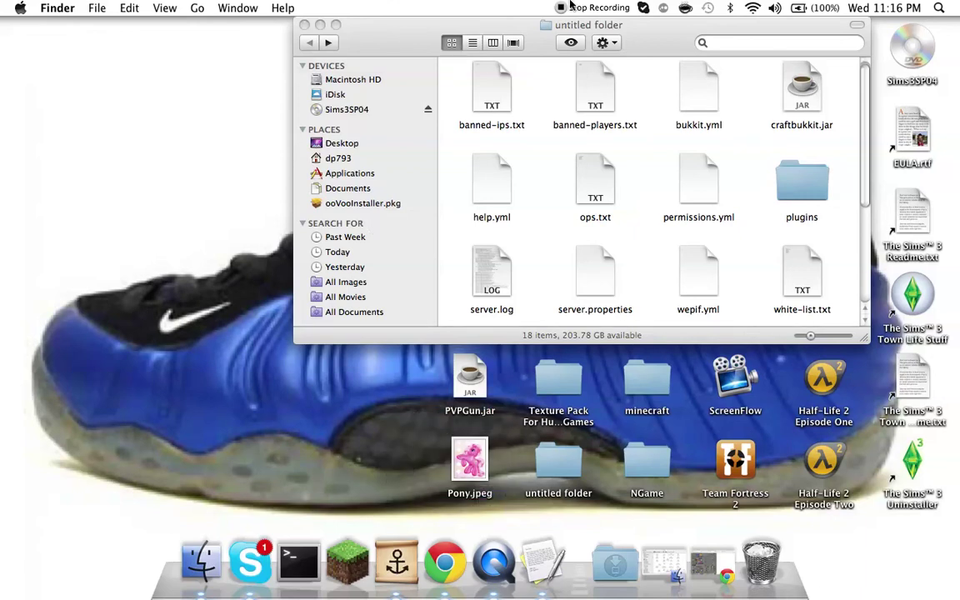